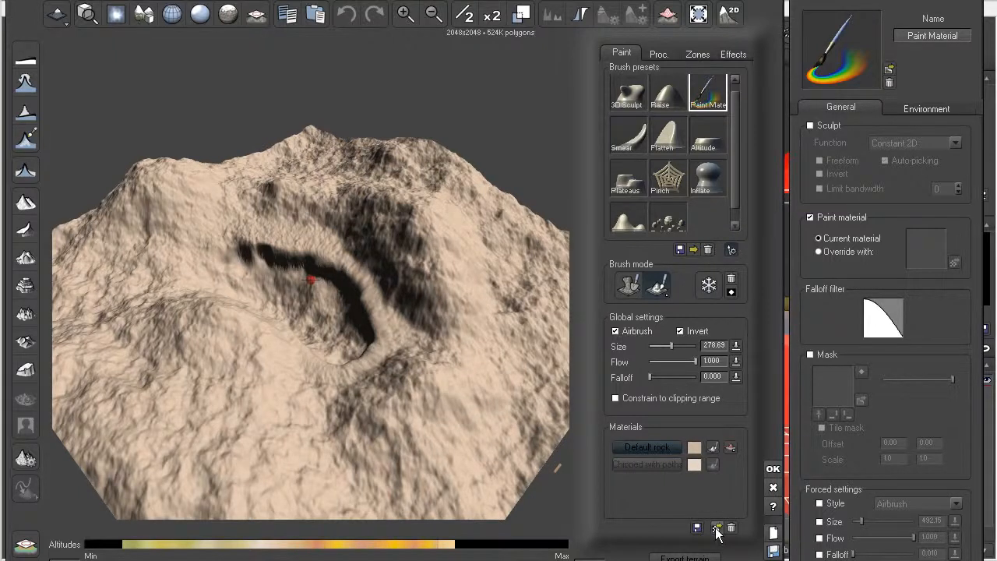
- Add the Natural 3 landscape material and paint it on the slope behind the basin with brush inversion off
left_click(716, 528)
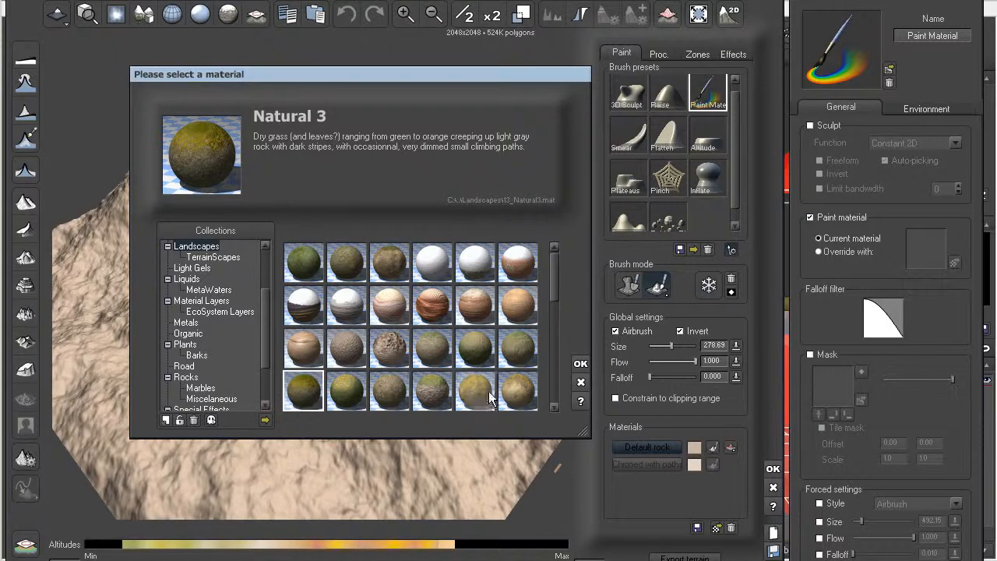
left_click(582, 364)
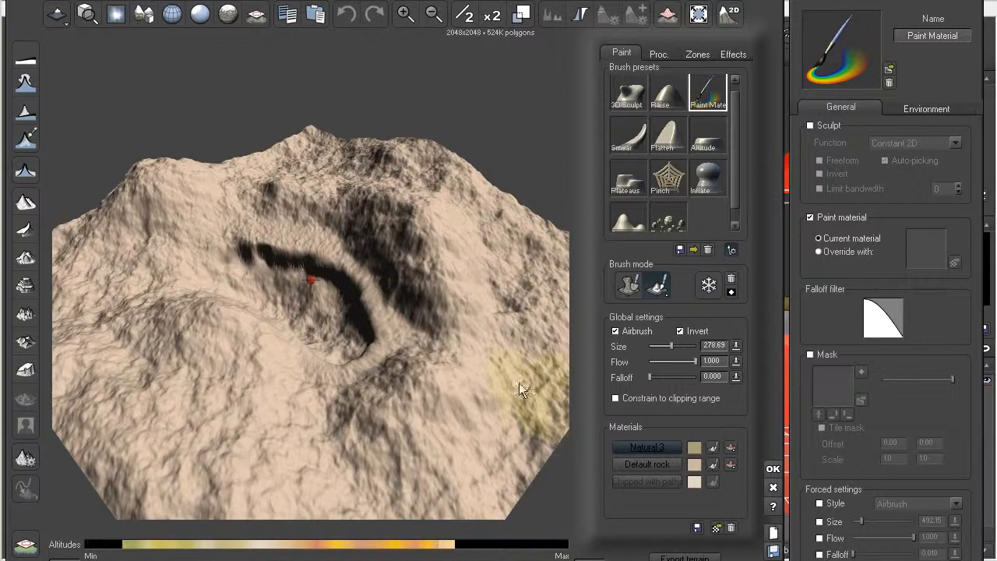
mouse_move(302, 187)
left_mouse_down()
mouse_move(362, 204)
mouse_move(406, 236)
mouse_move(451, 310)
left_mouse_up()
left_click_drag(449, 355, 418, 389)
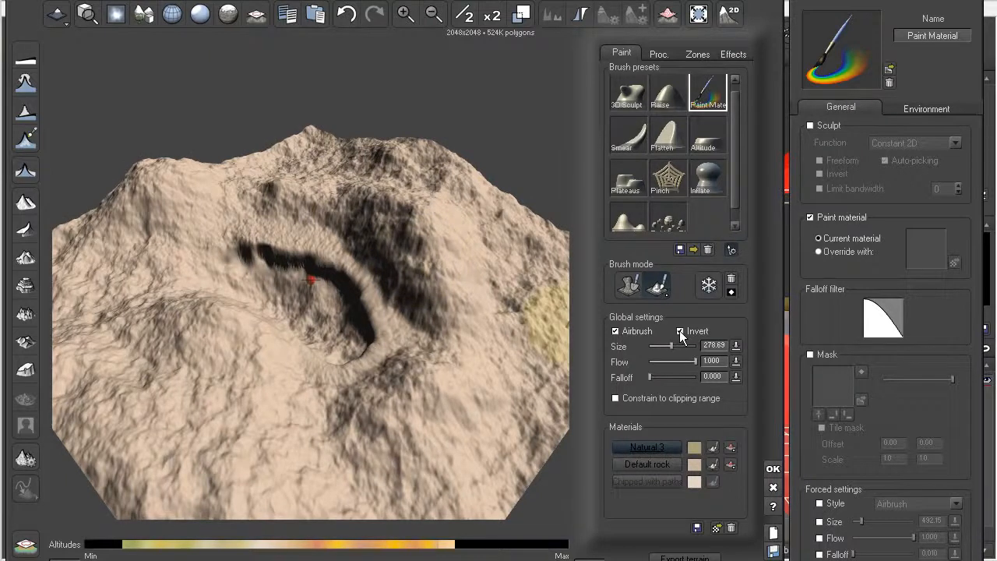
mouse_move(287, 189)
left_mouse_down()
mouse_move(394, 209)
mouse_move(436, 236)
mouse_move(471, 352)
left_mouse_up()
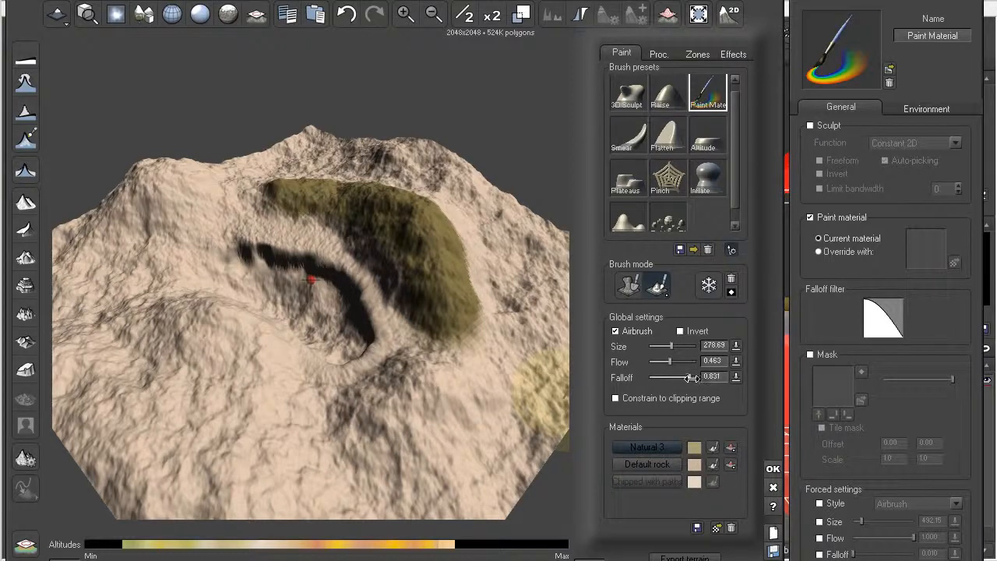
- Try painting Natural 3 on the foreground slope with falloff at 1.000, and undo the stroke
mouse_move(222, 336)
left_mouse_down()
mouse_move(168, 328)
mouse_move(237, 347)
mouse_move(280, 413)
left_mouse_up()
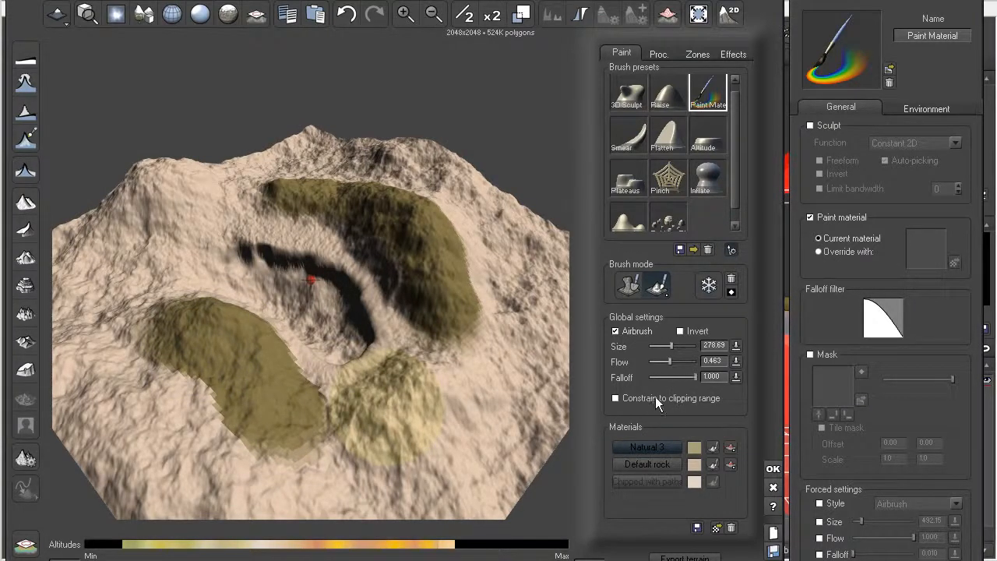
key("ctrl+z")
left_click_drag(694, 377, 684, 380)
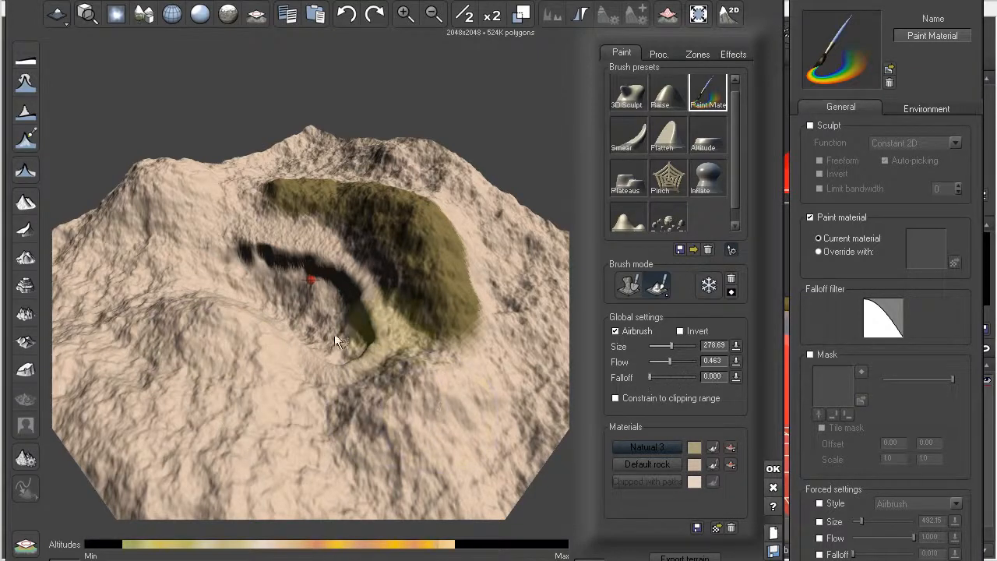
- Paint Natural 3 over the slopes behind the basin, covering the terrain up to its back ridge
right_click_drag(312, 202, 381, 274)
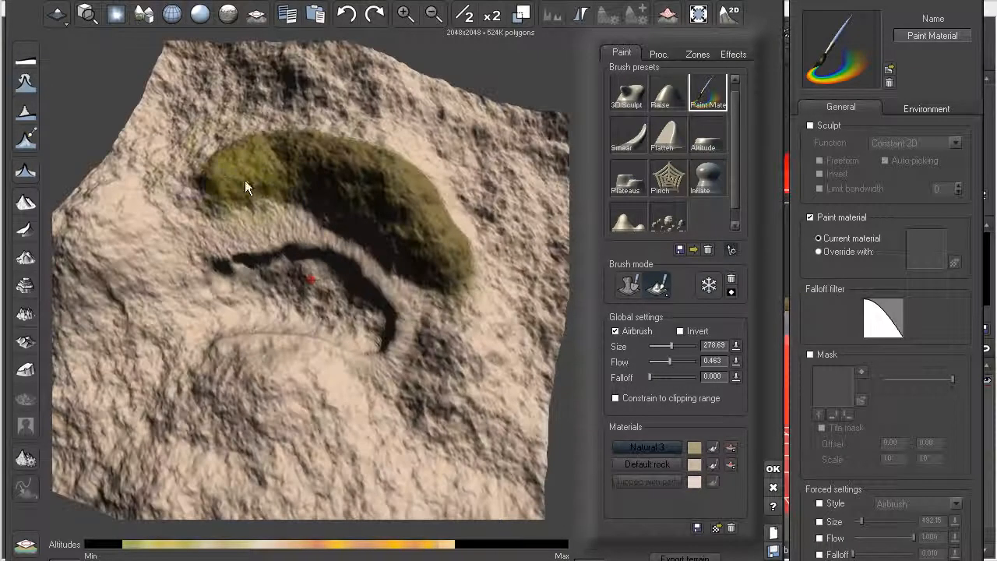
mouse_move(221, 166)
left_mouse_down()
mouse_move(272, 123)
mouse_move(338, 126)
mouse_move(366, 151)
mouse_move(350, 124)
mouse_move(412, 164)
mouse_move(471, 230)
mouse_move(412, 160)
mouse_move(250, 85)
mouse_move(297, 105)
left_mouse_up()
right_click_drag(297, 104, 218, 200)
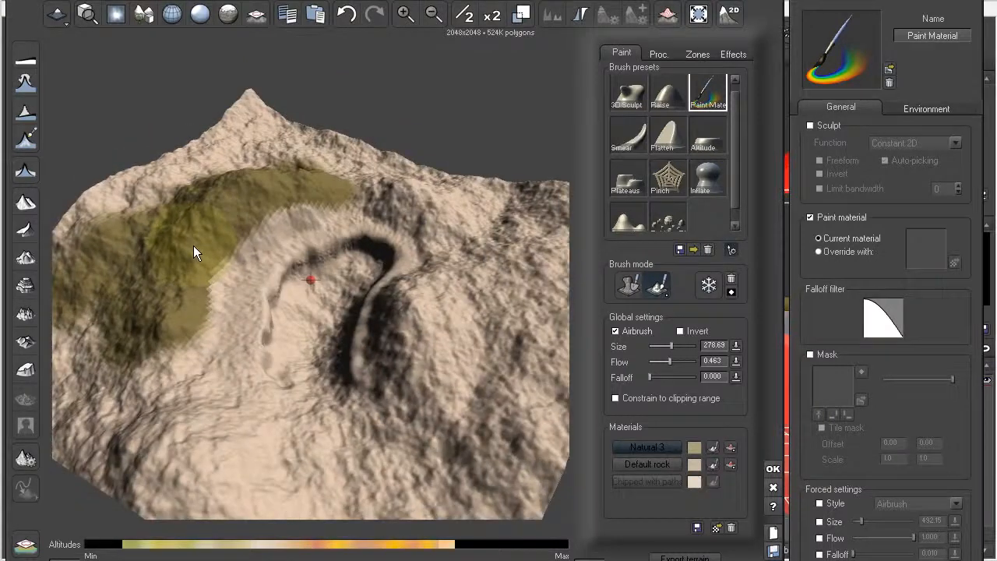
middle_click_drag(169, 229, 224, 203)
mouse_move(167, 253)
left_mouse_down()
mouse_move(165, 331)
mouse_move(117, 279)
mouse_move(86, 342)
mouse_move(117, 257)
mouse_move(179, 195)
mouse_move(152, 171)
mouse_move(226, 113)
mouse_move(276, 105)
mouse_move(217, 109)
mouse_move(265, 117)
mouse_move(327, 96)
left_mouse_up()
right_click_drag(327, 96, 271, 117)
mouse_move(391, 108)
left_mouse_down()
mouse_move(209, 245)
mouse_move(137, 334)
mouse_move(175, 358)
mouse_move(125, 319)
mouse_move(105, 233)
left_mouse_up()
mouse_move(109, 311)
left_mouse_down()
mouse_move(133, 374)
mouse_move(195, 452)
mouse_move(234, 358)
left_mouse_up()
mouse_move(313, 228)
left_mouse_down()
mouse_move(410, 191)
mouse_move(395, 211)
mouse_move(503, 183)
left_mouse_up()
- Extend the Natural 3 paint along the terrain beside the basin down to the front corner
mouse_move(502, 183)
right_mouse_down()
mouse_move(351, 216)
mouse_move(455, 231)
mouse_move(410, 314)
right_mouse_up()
mouse_move(409, 310)
left_mouse_down()
mouse_move(425, 334)
mouse_move(520, 349)
mouse_move(518, 429)
mouse_move(505, 398)
left_mouse_up()
right_click_drag(504, 397, 409, 373)
scroll(411, 385, "down", 3)
mouse_move(434, 299)
left_mouse_down()
mouse_move(492, 370)
mouse_move(454, 305)
mouse_move(436, 397)
mouse_move(381, 385)
mouse_move(350, 393)
mouse_move(420, 421)
mouse_move(319, 421)
mouse_move(288, 381)
mouse_move(312, 366)
mouse_move(257, 385)
left_mouse_up()
right_click_drag(205, 403, 340, 405)
mouse_move(396, 359)
left_mouse_down()
mouse_move(427, 338)
mouse_move(420, 331)
mouse_move(398, 393)
mouse_move(424, 382)
mouse_move(474, 418)
left_mouse_up()
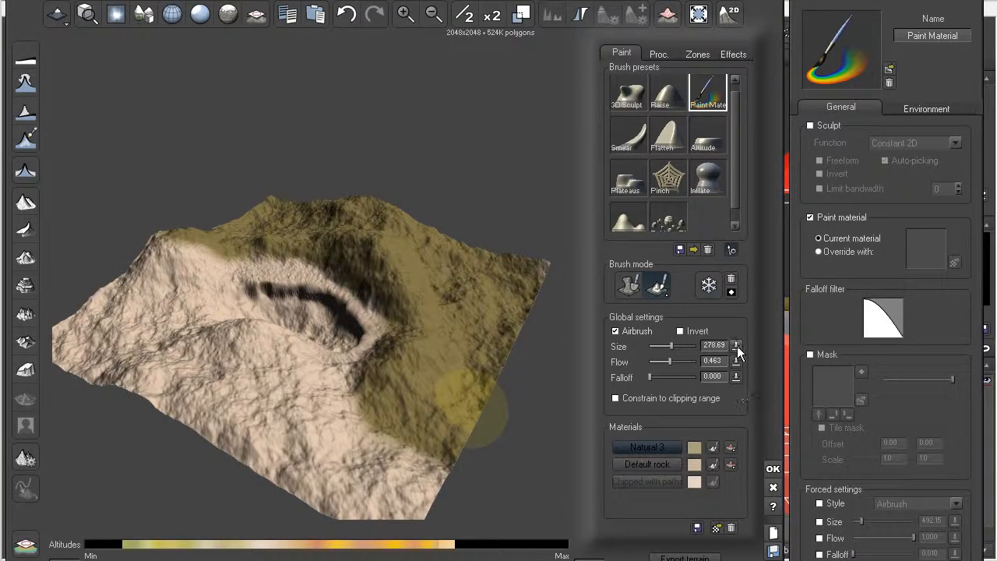
mouse_move(428, 450)
left_mouse_down()
mouse_move(397, 493)
mouse_move(459, 438)
mouse_move(401, 479)
left_mouse_up()
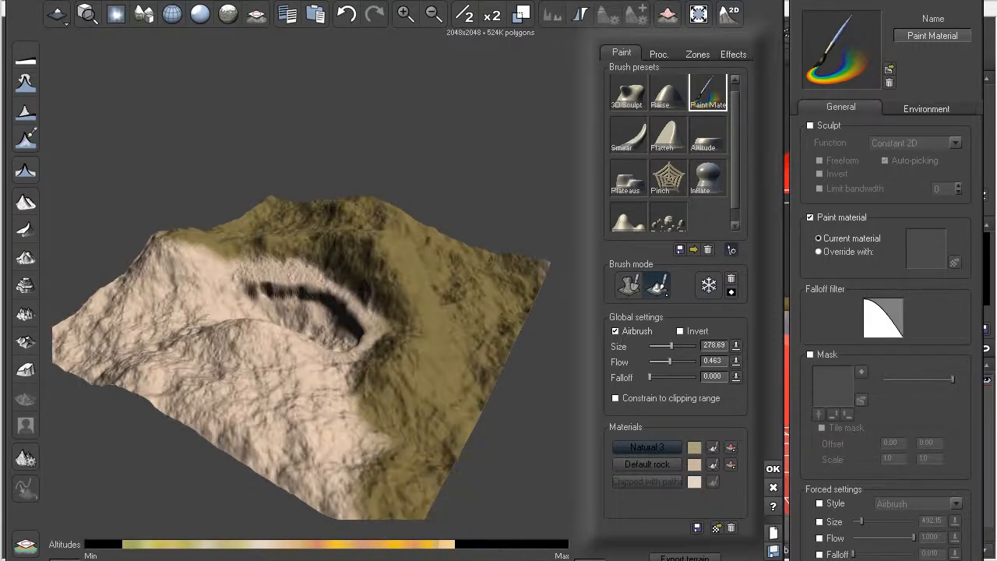
- Cover the remaining bare outer terrain with Natural 3, leaving only the basin and its rim unpainted
right_click_drag(342, 503, 454, 413)
mouse_move(517, 456)
left_mouse_down()
mouse_move(496, 469)
mouse_move(408, 442)
mouse_move(396, 459)
mouse_move(436, 413)
mouse_move(381, 461)
mouse_move(413, 389)
mouse_move(350, 374)
mouse_move(331, 463)
mouse_move(264, 424)
mouse_move(67, 373)
mouse_move(78, 393)
mouse_move(335, 416)
mouse_move(312, 420)
left_mouse_up()
mouse_move(312, 421)
right_mouse_down()
mouse_move(354, 423)
mouse_move(331, 425)
right_mouse_up()
mouse_move(331, 425)
left_mouse_down()
mouse_move(313, 454)
mouse_move(427, 397)
mouse_move(494, 345)
mouse_move(463, 366)
mouse_move(424, 443)
mouse_move(405, 428)
left_mouse_up()
mouse_move(477, 380)
left_mouse_down()
mouse_move(472, 359)
mouse_move(440, 361)
mouse_move(472, 320)
mouse_move(343, 417)
mouse_move(228, 475)
mouse_move(374, 448)
mouse_move(206, 382)
mouse_move(236, 381)
mouse_move(257, 315)
mouse_move(297, 256)
mouse_move(272, 295)
mouse_move(255, 377)
mouse_move(345, 414)
mouse_move(384, 411)
mouse_move(420, 362)
mouse_move(446, 348)
left_mouse_up()
right_click_drag(447, 348, 496, 437)
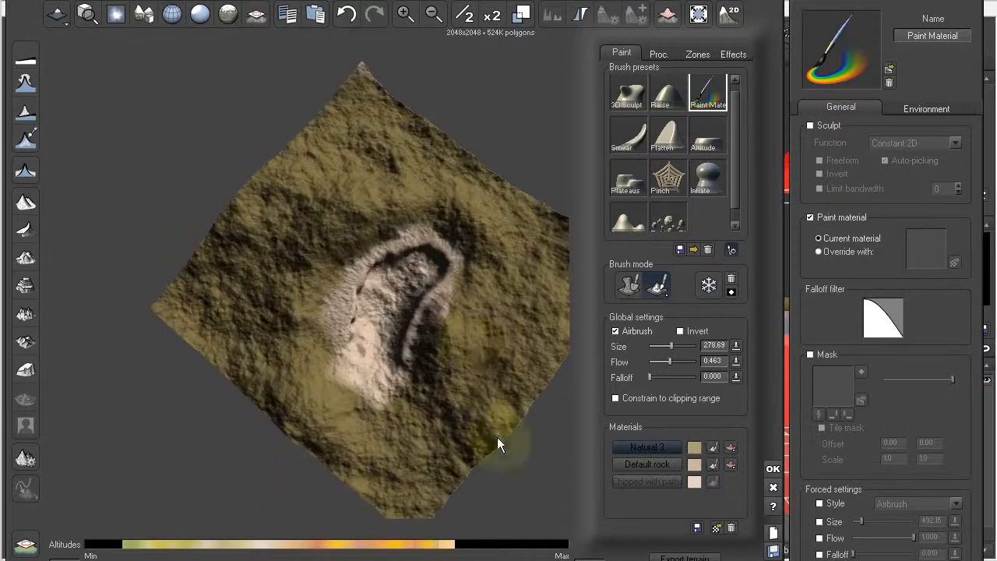
- Refine the Natural 3 border by painting closer to the basin's rim
mouse_move(477, 320)
left_mouse_down()
mouse_move(440, 316)
mouse_move(465, 296)
left_mouse_up()
right_click_drag(461, 289, 368, 262)
scroll(319, 268, "up", 2)
mouse_move(300, 279)
left_mouse_down()
mouse_move(315, 331)
mouse_move(324, 246)
mouse_move(310, 243)
left_mouse_up()
right_click_drag(386, 263, 239, 306)
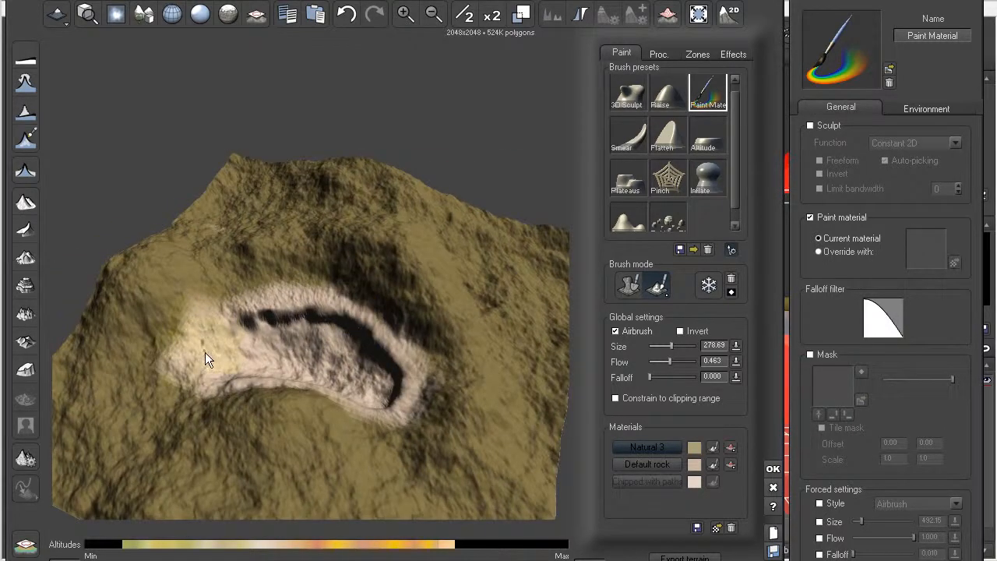
right_click_drag(391, 344, 346, 305)
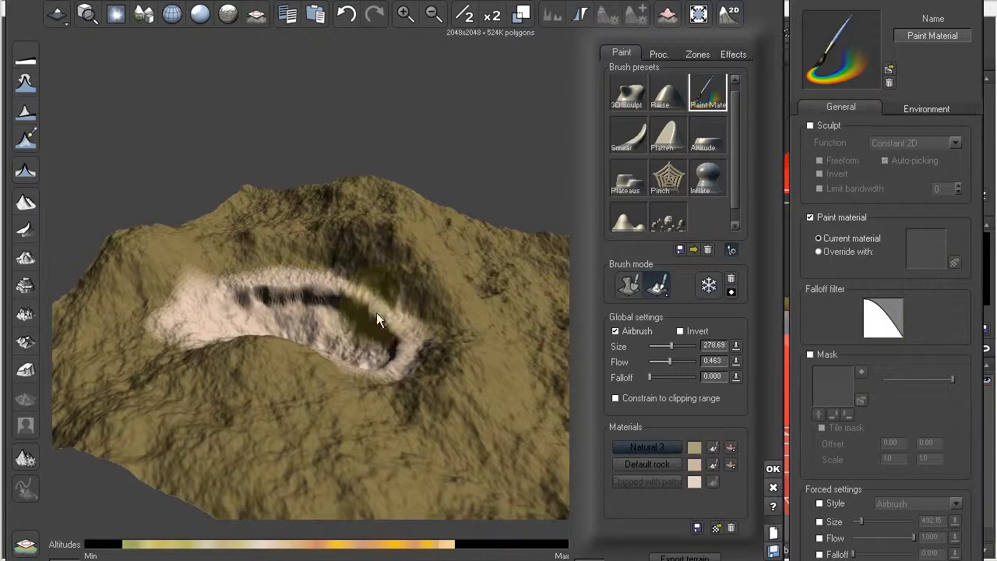
scroll(297, 302, "up", 3)
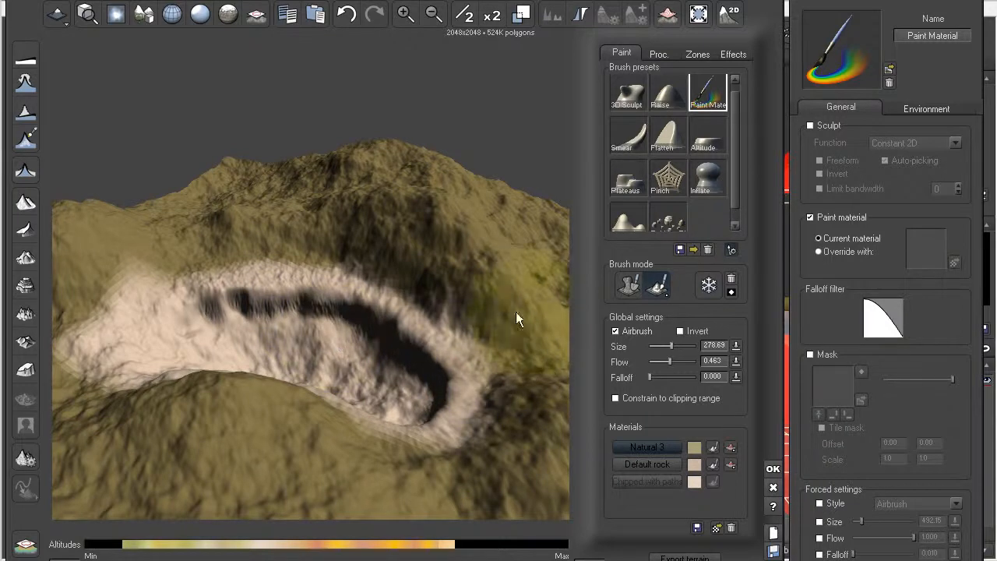
- Tighten the Natural 3 border at the basin's shallow end, erasing the excess with the brush inverted
mouse_move(129, 253)
left_mouse_down()
mouse_move(103, 263)
mouse_move(101, 321)
mouse_move(134, 327)
left_mouse_up()
left_click(681, 331)
mouse_move(136, 334)
left_mouse_down()
mouse_move(161, 338)
mouse_move(133, 340)
left_mouse_up()
left_click(511, 343)
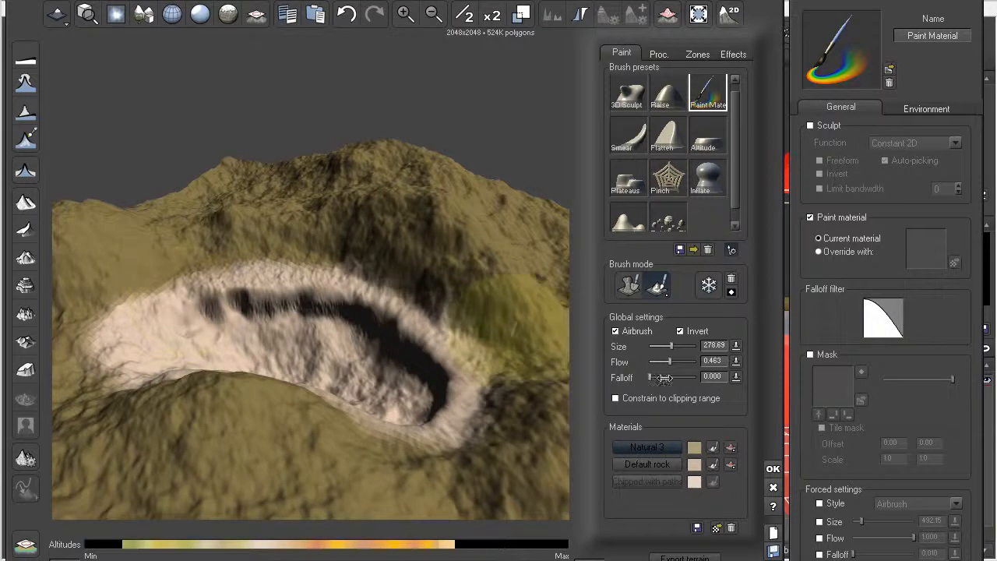
left_click(680, 331)
- Examine the painted basin up close and render it in the main camera view
mouse_move(276, 334)
right_mouse_down()
mouse_move(351, 343)
mouse_move(322, 335)
right_mouse_up()
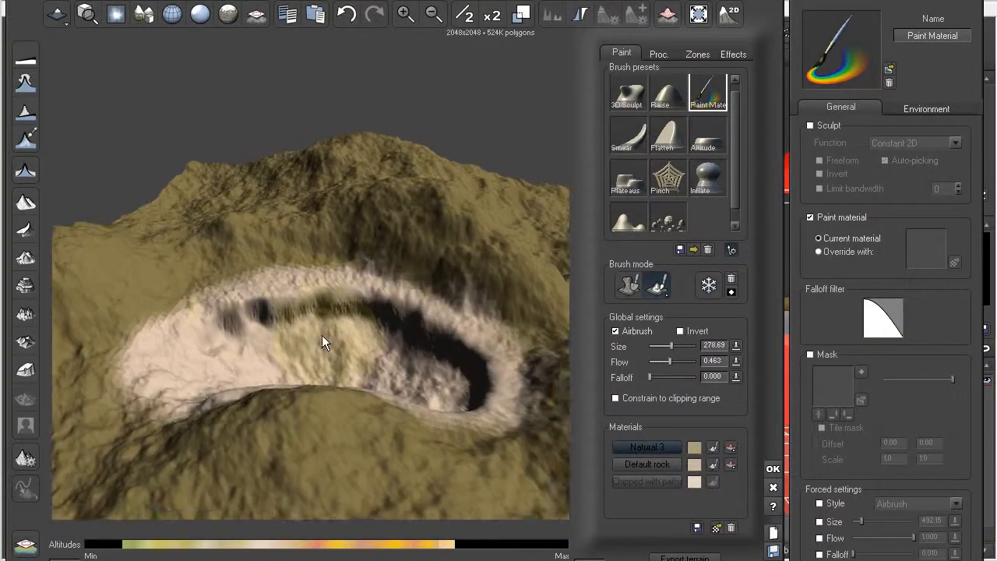
right_click_drag(291, 292, 320, 295)
scroll(335, 310, "up", 4)
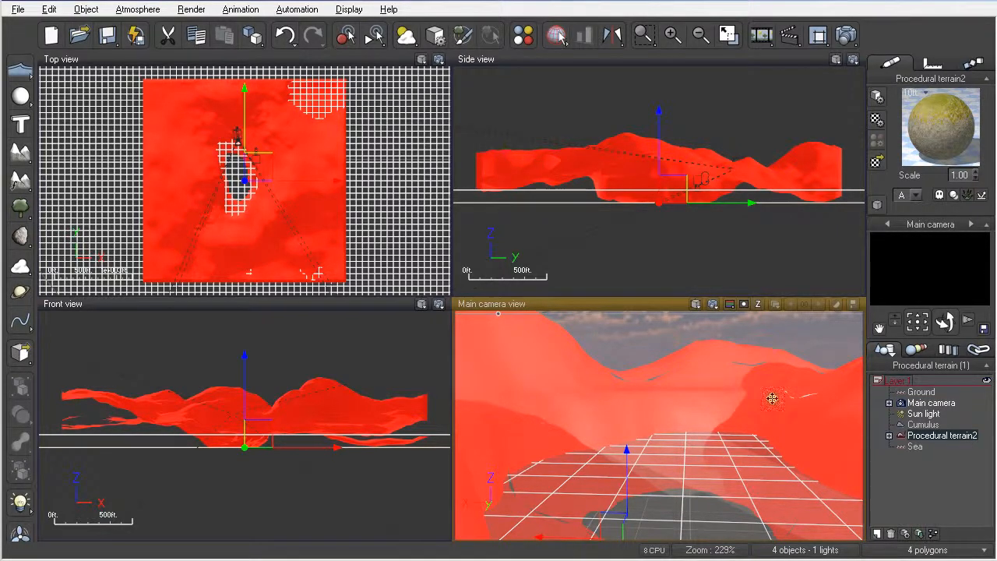
left_click(711, 305)
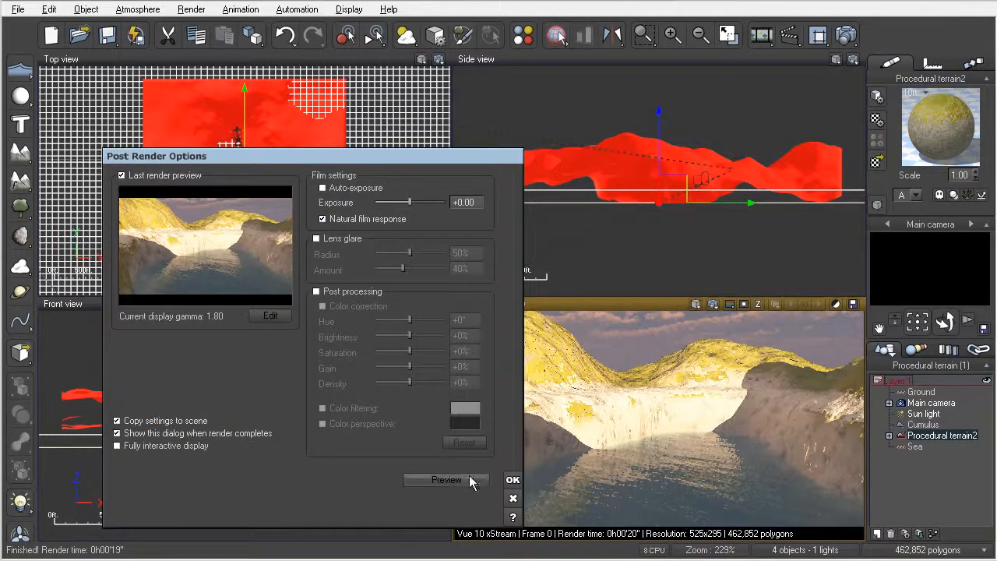
left_click(512, 479)
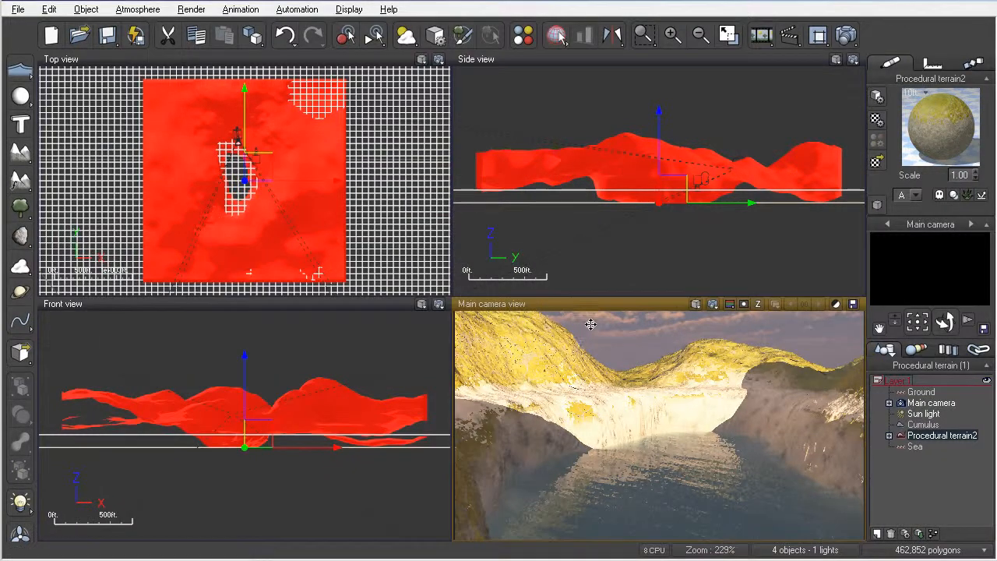
- Load the Great Ocean Road atmosphere from the Spectral Sunsets collection and render the main camera view again
left_click(406, 35)
left_click(431, 358)
left_click(406, 35)
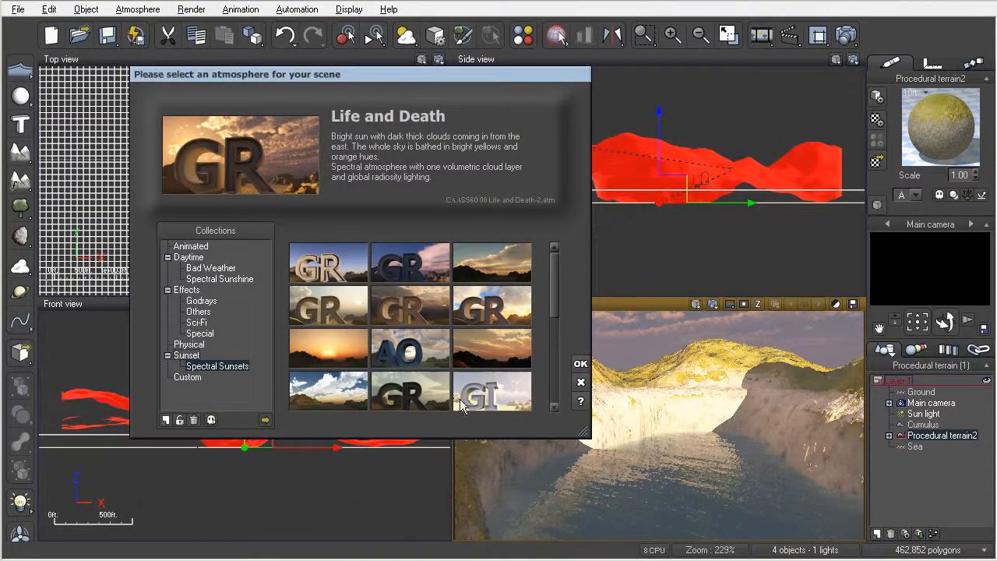
left_click_drag(552, 296, 554, 313)
left_click(346, 352)
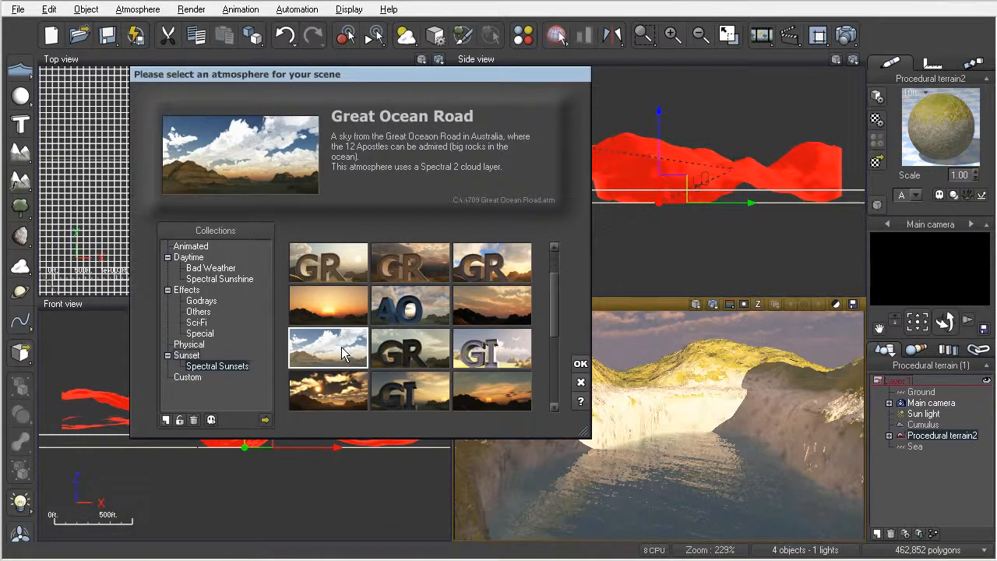
double_click(341, 346)
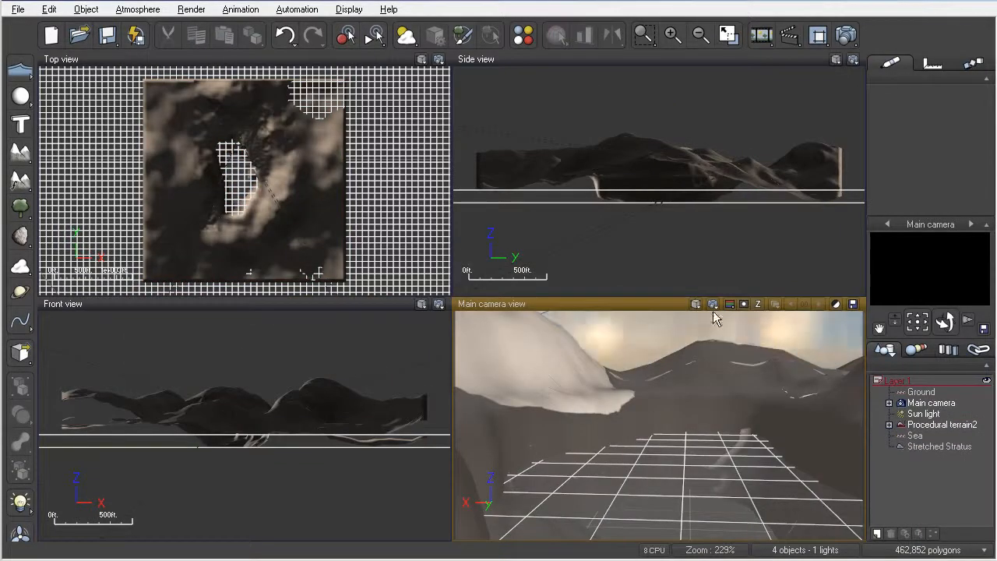
left_click(713, 307)
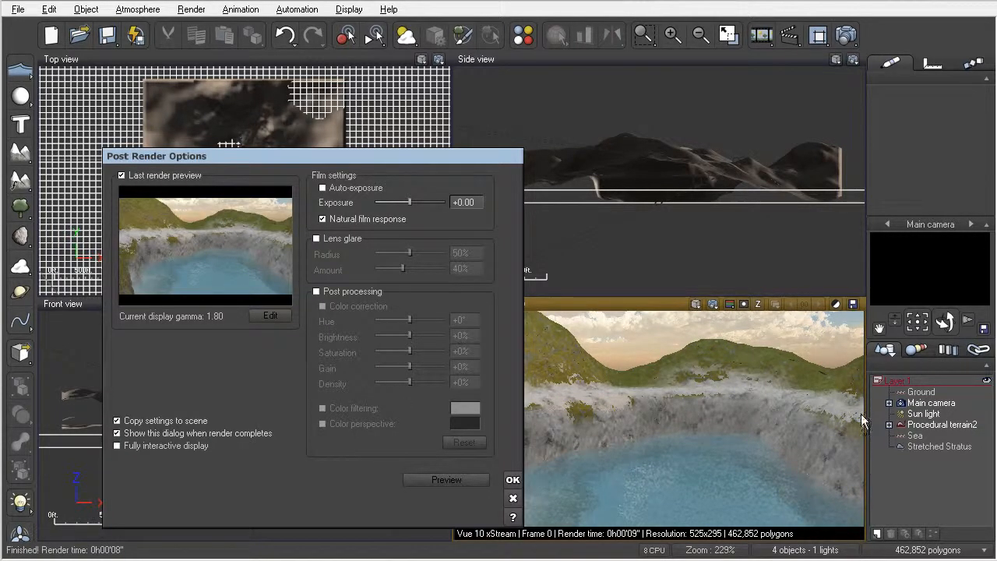
left_click(512, 479)
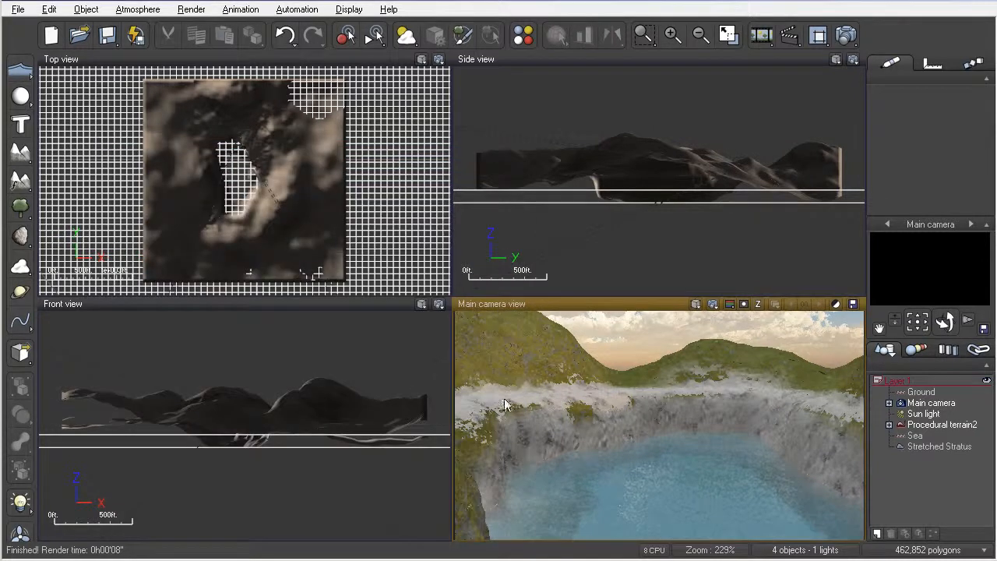
- Reopen the procedural terrain for editing and enable the altitude constraint on the Paint Material brush
left_click(566, 387)
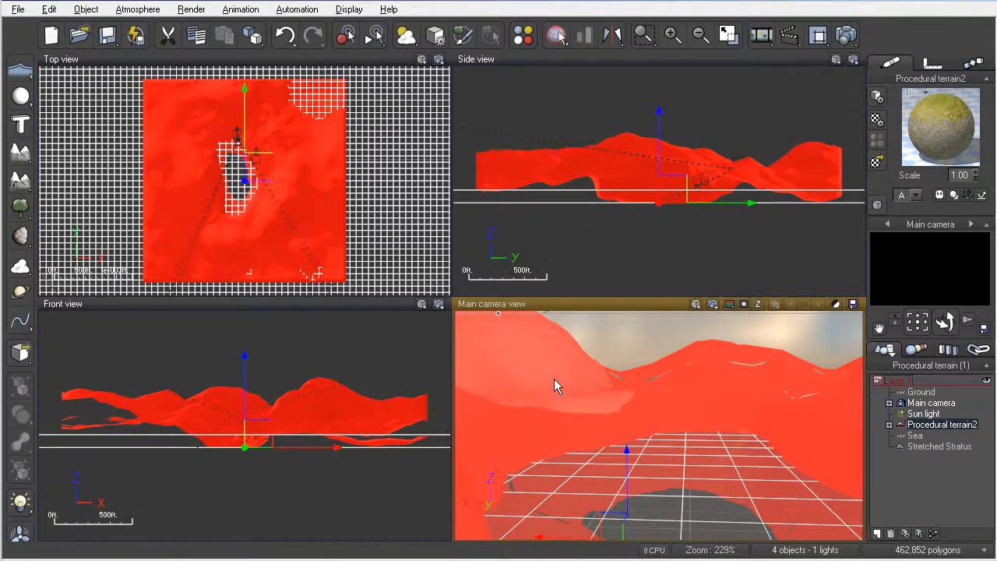
double_click(554, 378)
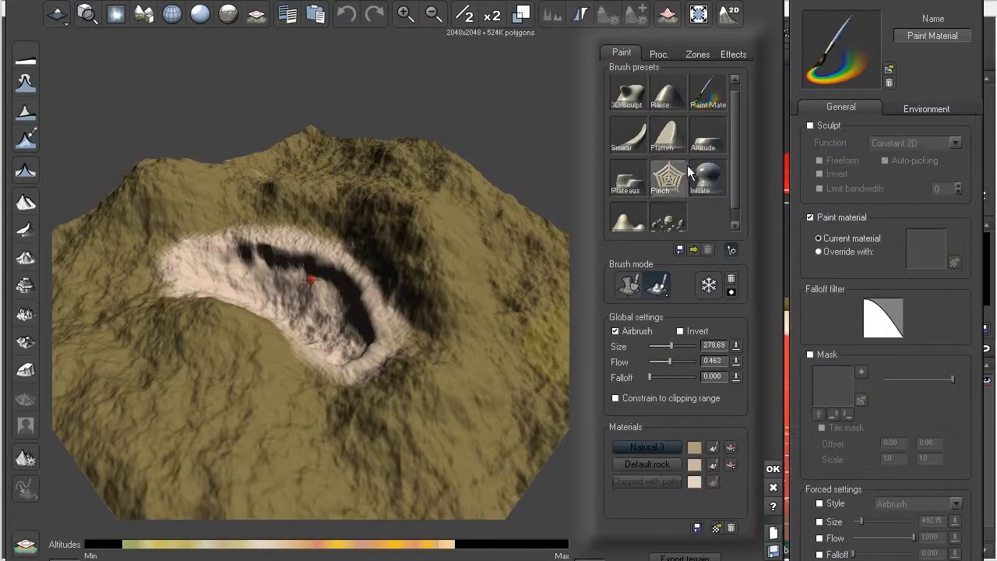
left_click(707, 92)
left_click(897, 111)
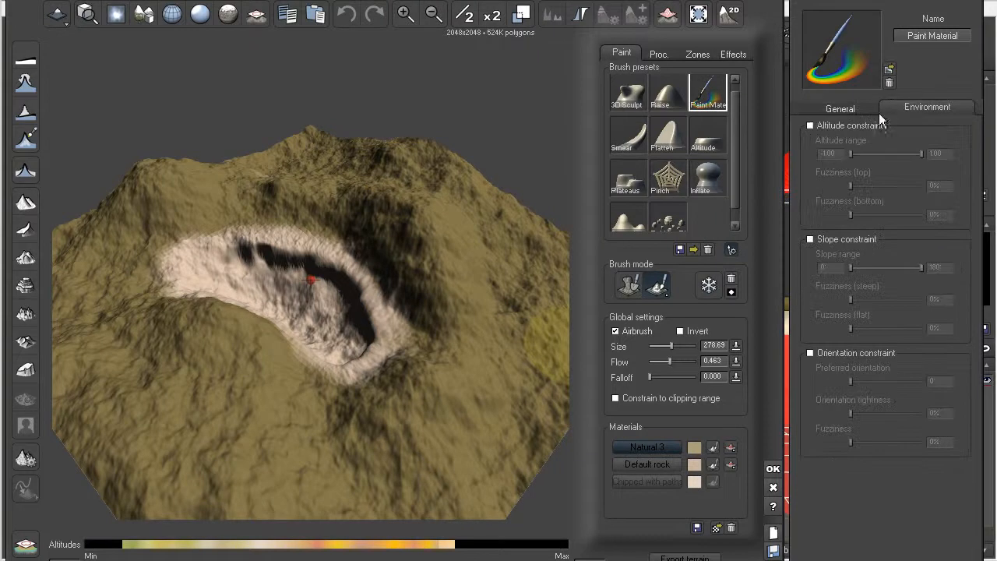
left_click(809, 125)
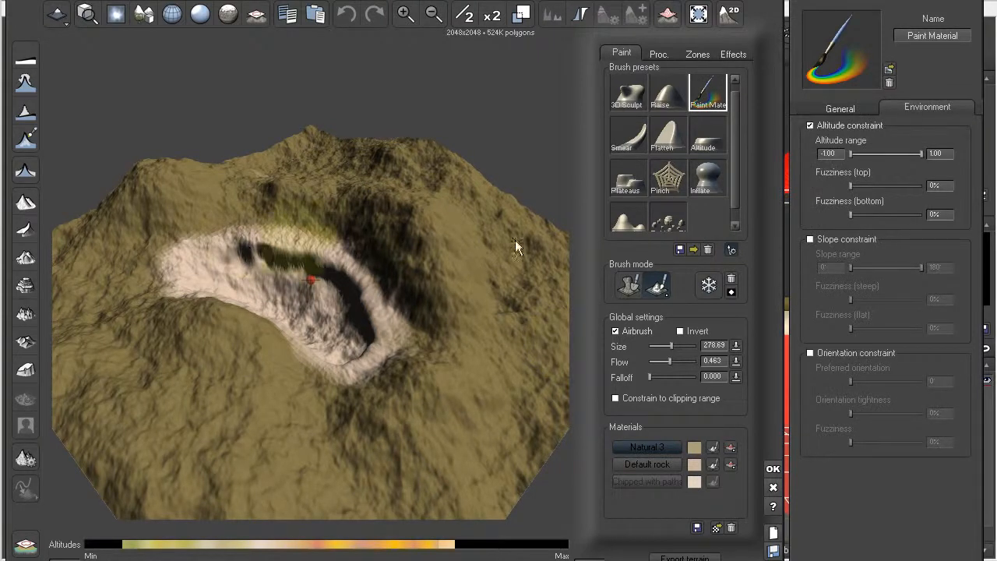
- Limit the brush's altitude range to -0.52 through -0.50
left_click_drag(850, 154, 861, 156)
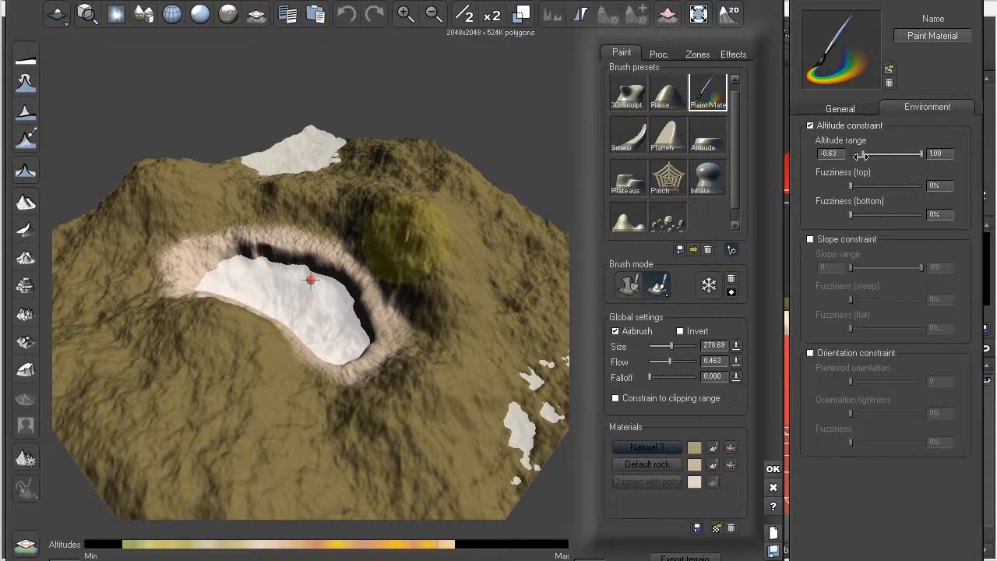
left_click_drag(867, 161, 863, 155)
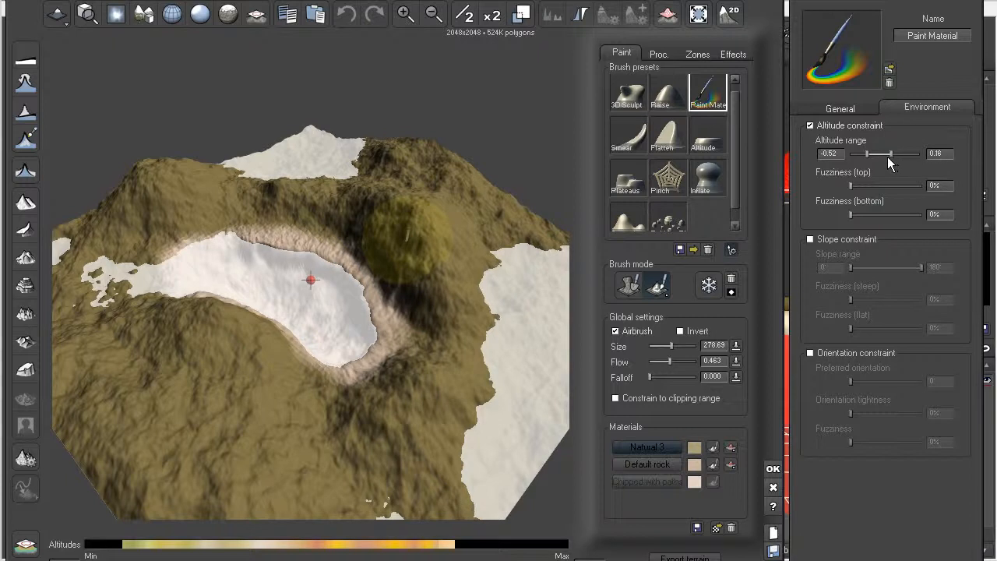
left_click_drag(880, 156, 866, 159)
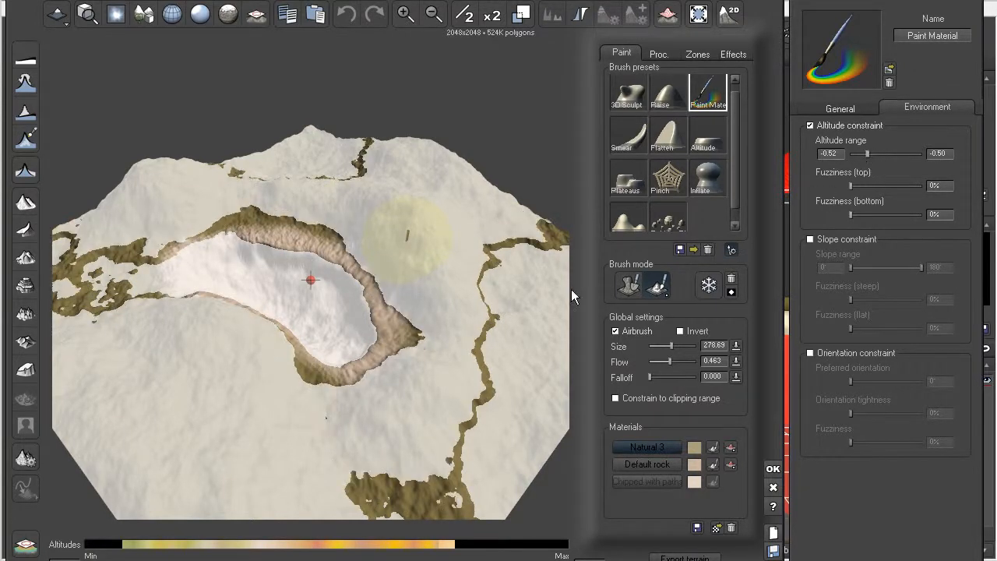
mouse_move(234, 241)
right_mouse_down()
mouse_move(381, 249)
mouse_move(453, 232)
mouse_move(359, 236)
mouse_move(183, 308)
mouse_move(302, 248)
mouse_move(480, 271)
right_mouse_up()
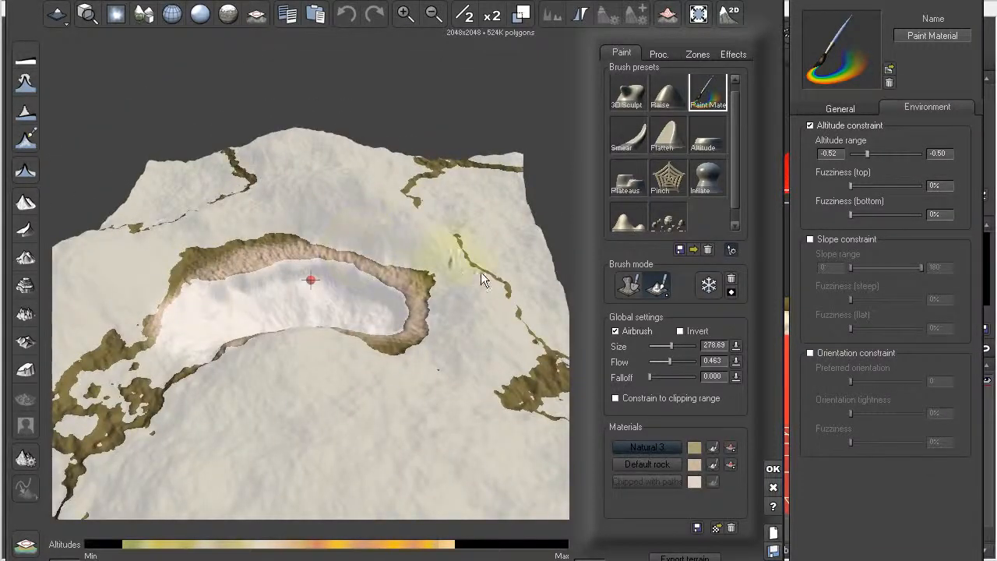
- Add the Rocks and Plants material from the Landscapes collection to the terrain's paint materials
left_click(716, 527)
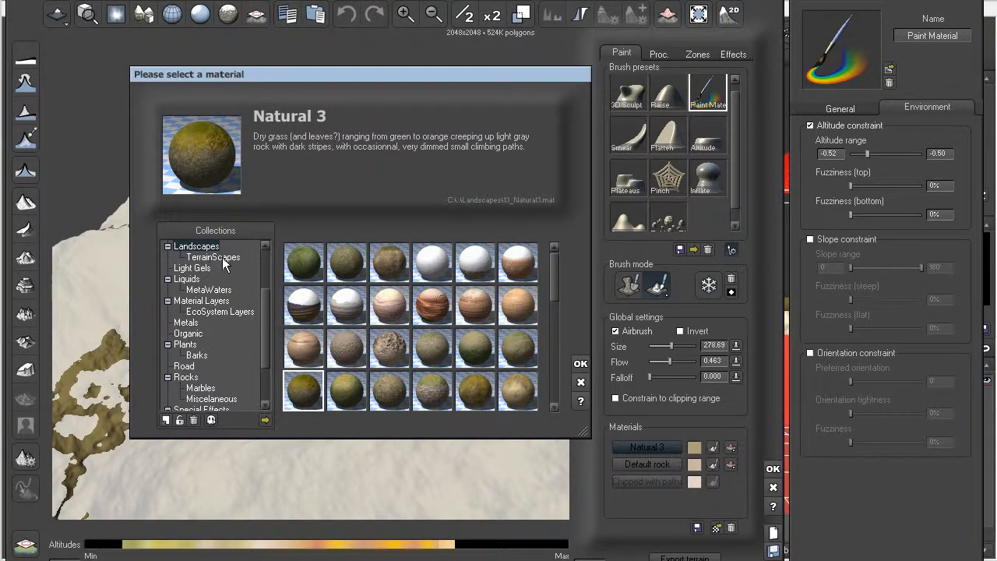
left_click_drag(552, 279, 549, 346)
left_click(518, 348)
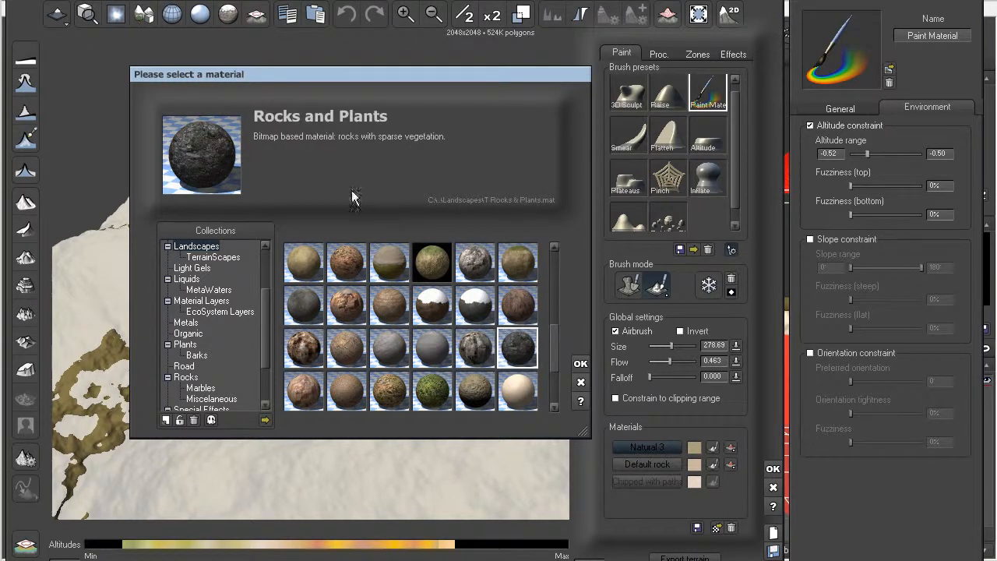
left_click(580, 364)
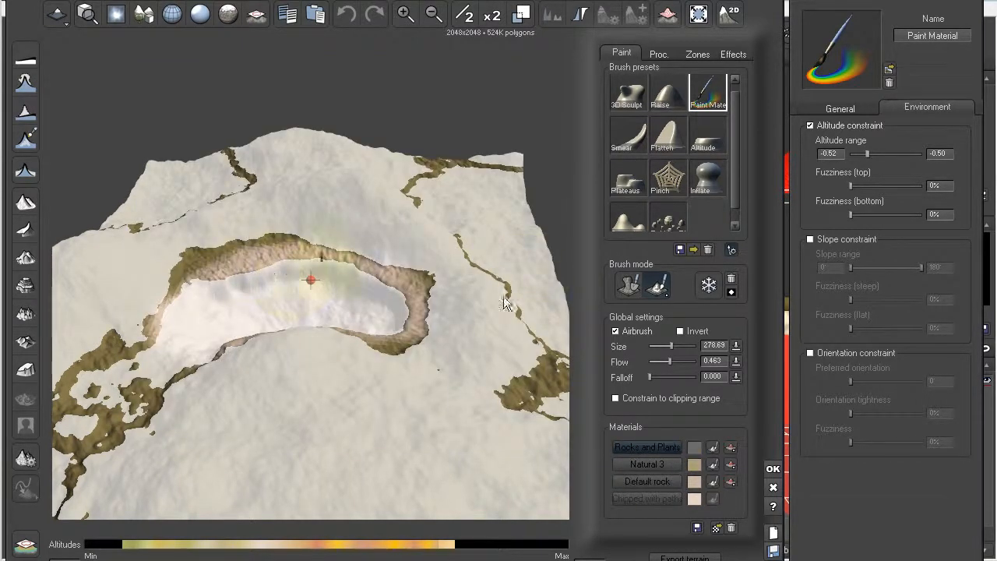
- Reduce the brush size to about 89.9 and paint Rocks and Plants on a short stretch of the basin's back rim
left_click_drag(670, 346, 658, 346)
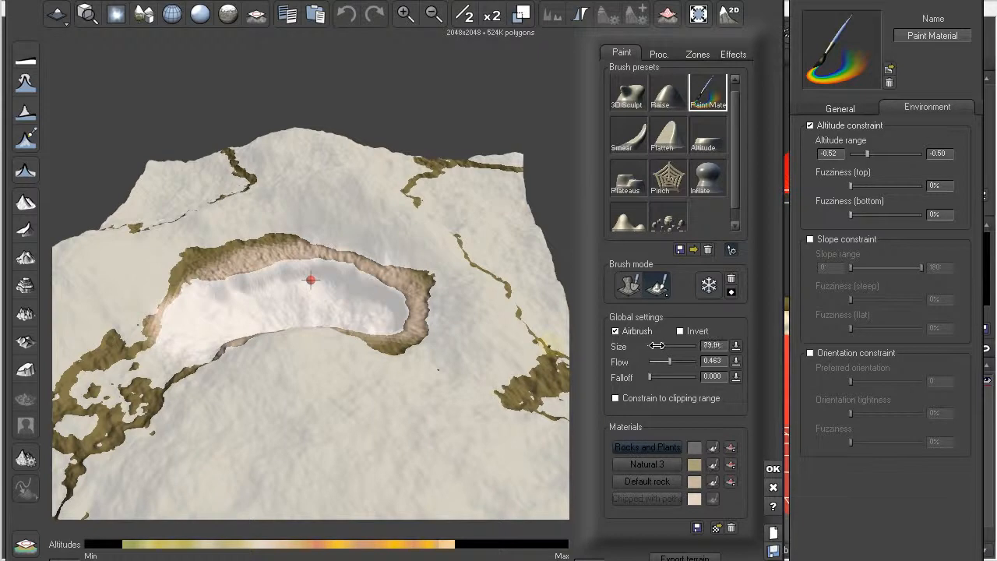
mouse_move(201, 274)
left_mouse_down()
mouse_move(261, 259)
mouse_move(231, 264)
mouse_move(248, 263)
left_mouse_up()
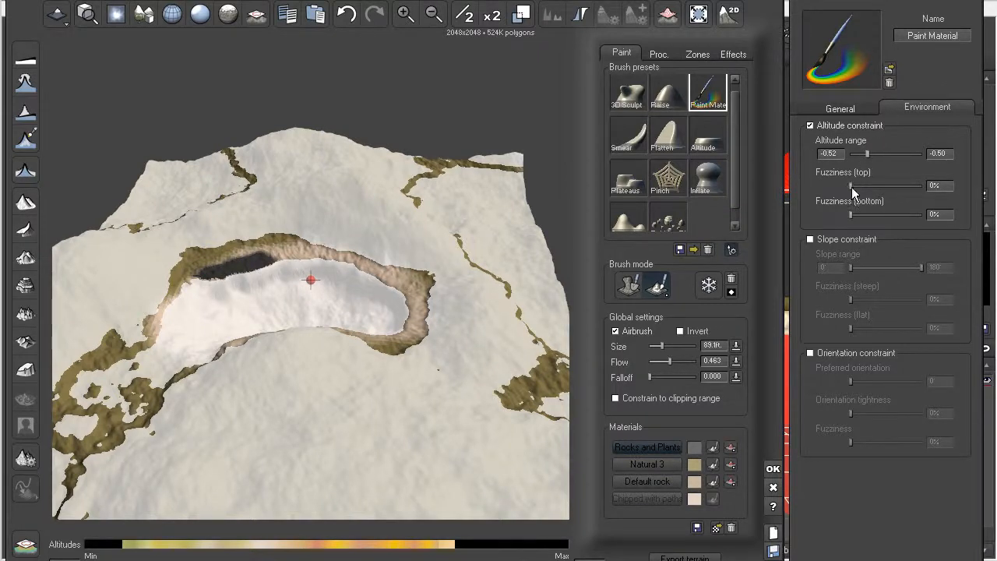
- Set both the top and bottom fuzziness of the brush's altitude constraint to 1%
left_click_drag(852, 190, 853, 187)
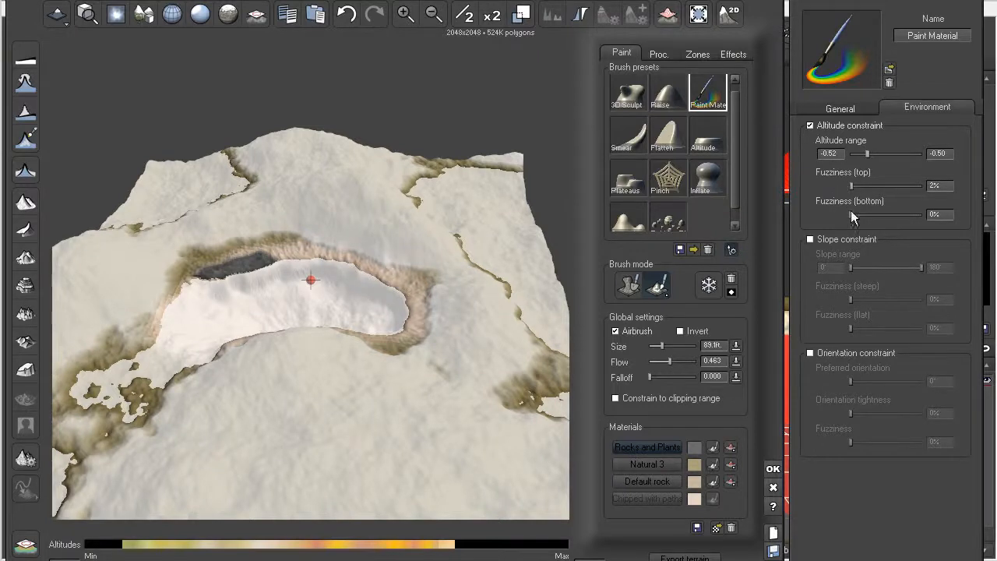
left_click_drag(850, 215, 852, 214)
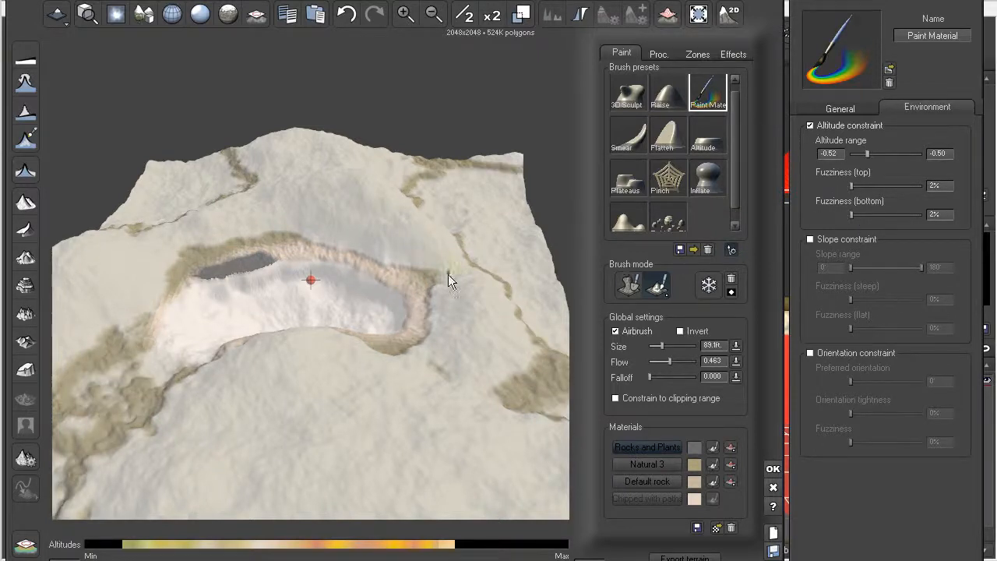
double_click(939, 185)
type("1")
key("Return")
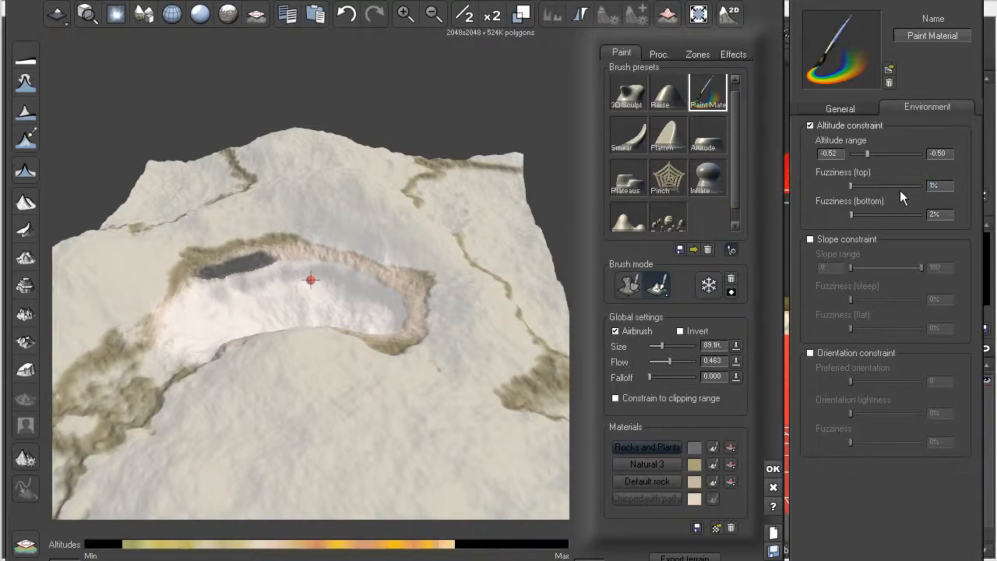
type("1")
key("Return")
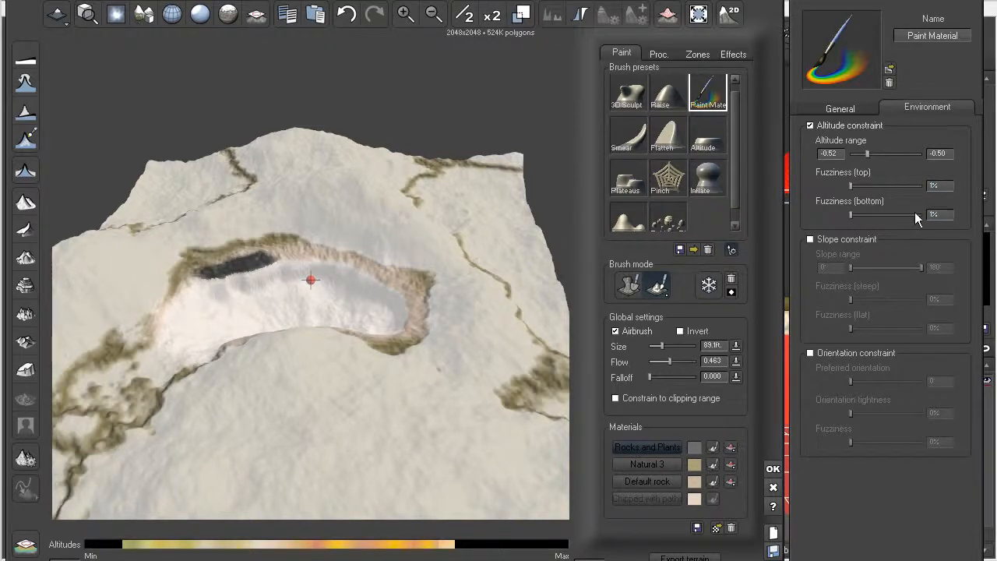
- Paint Rocks and Plants around the whole basin rim, enlarging the brush size to 278.74 for the remaining stretches
left_click_drag(251, 264, 313, 254)
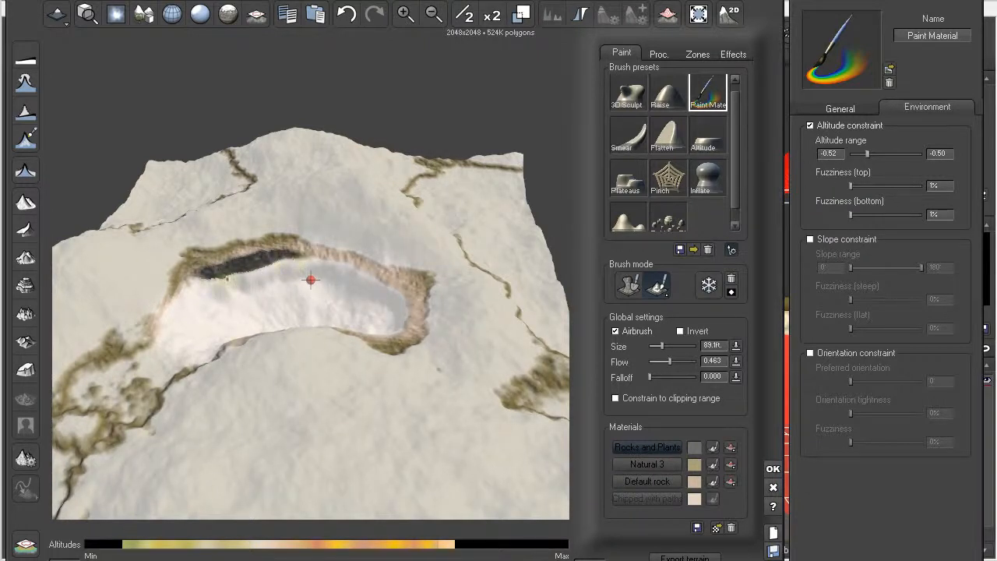
mouse_move(187, 269)
left_mouse_down()
mouse_move(302, 244)
mouse_move(324, 248)
mouse_move(253, 247)
mouse_move(201, 262)
mouse_move(347, 255)
mouse_move(424, 292)
left_mouse_up()
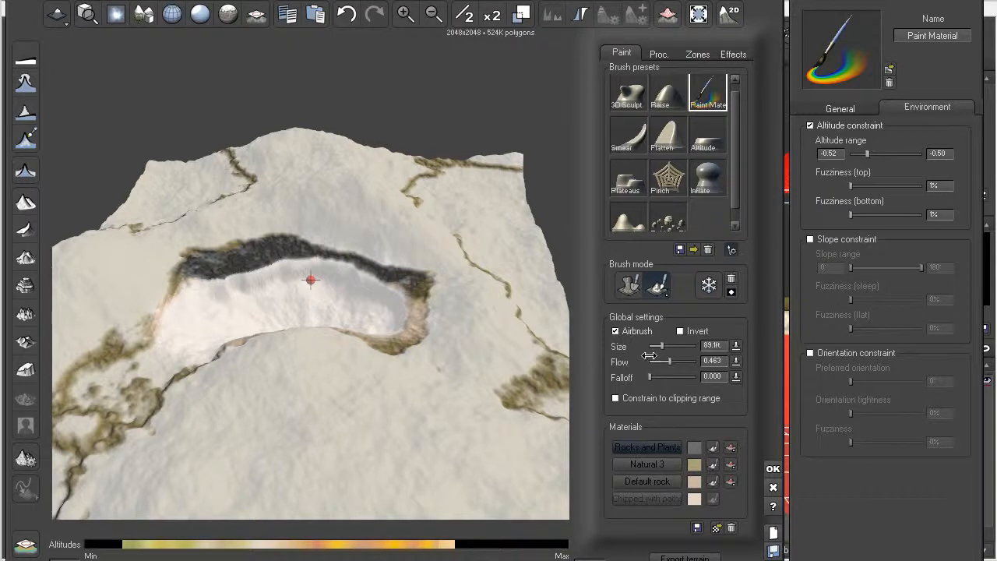
left_click_drag(658, 346, 671, 347)
mouse_move(411, 289)
left_mouse_down()
mouse_move(406, 312)
mouse_move(382, 330)
mouse_move(336, 328)
left_mouse_up()
right_click_drag(324, 335, 395, 349)
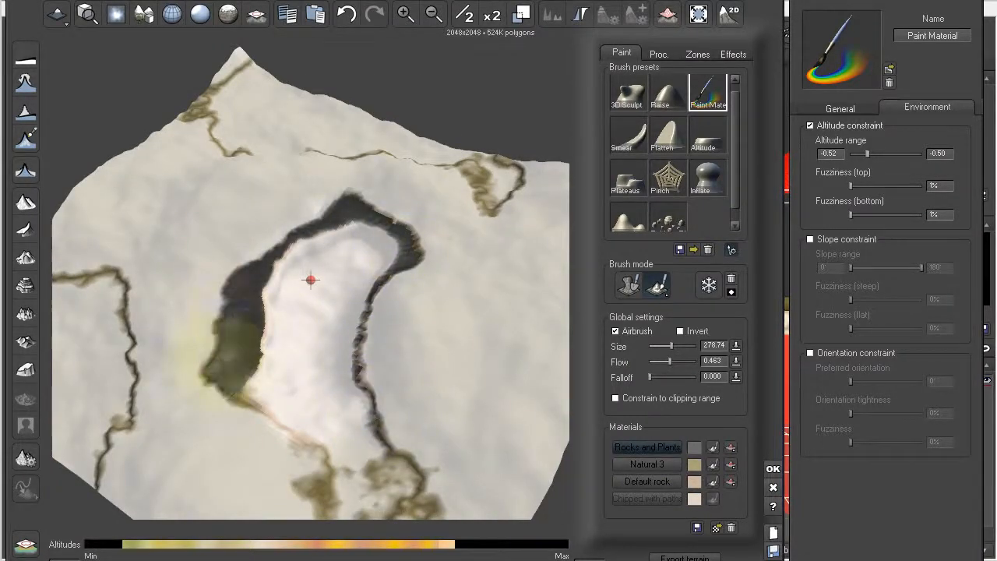
right_click_drag(310, 437, 217, 378)
mouse_move(217, 378)
left_mouse_down()
mouse_move(201, 370)
mouse_move(183, 413)
mouse_move(222, 428)
mouse_move(180, 440)
mouse_move(163, 482)
mouse_move(263, 499)
left_mouse_up()
right_click_drag(299, 467, 187, 477)
mouse_move(363, 358)
right_mouse_down()
mouse_move(391, 361)
mouse_move(289, 385)
mouse_move(225, 463)
mouse_move(334, 251)
mouse_move(318, 254)
right_mouse_up()
scroll(267, 251, "up", 2)
scroll(268, 251, "up", 5)
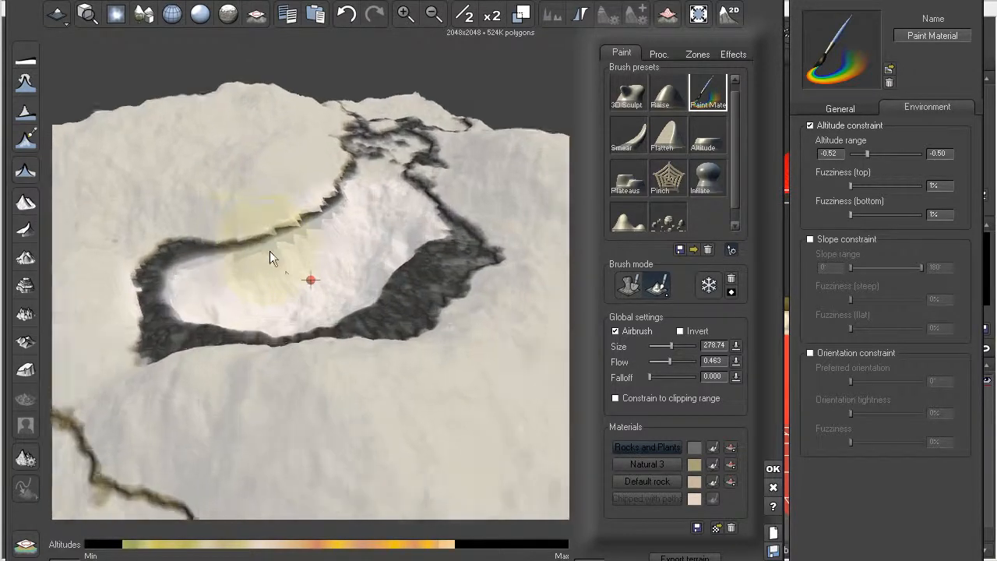
mouse_move(270, 226)
right_mouse_down()
mouse_move(289, 267)
mouse_move(261, 213)
right_mouse_up()
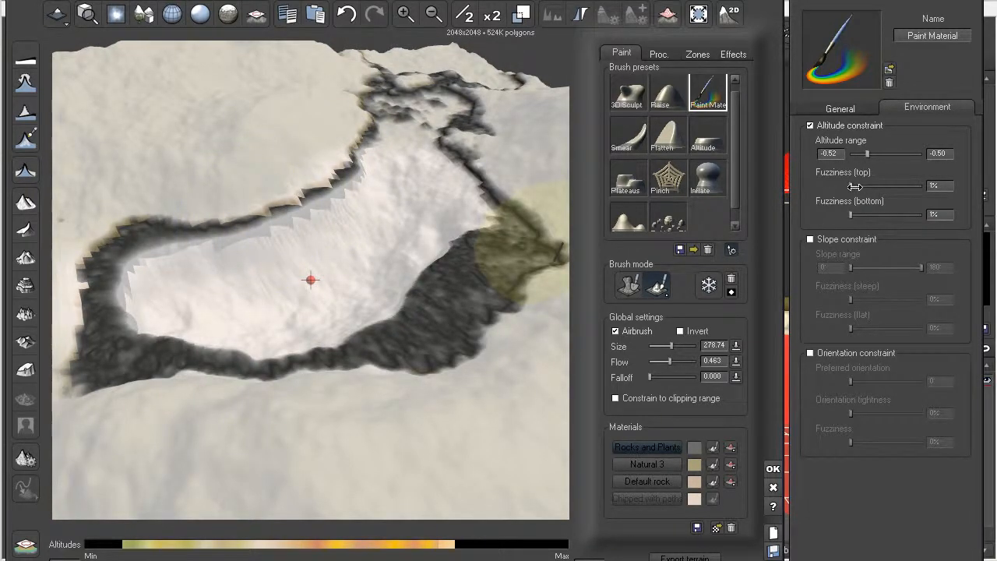
- Set the top altitude fuzziness to 2%, accept the terrain edits and render the main camera view
left_click_drag(855, 190, 855, 189)
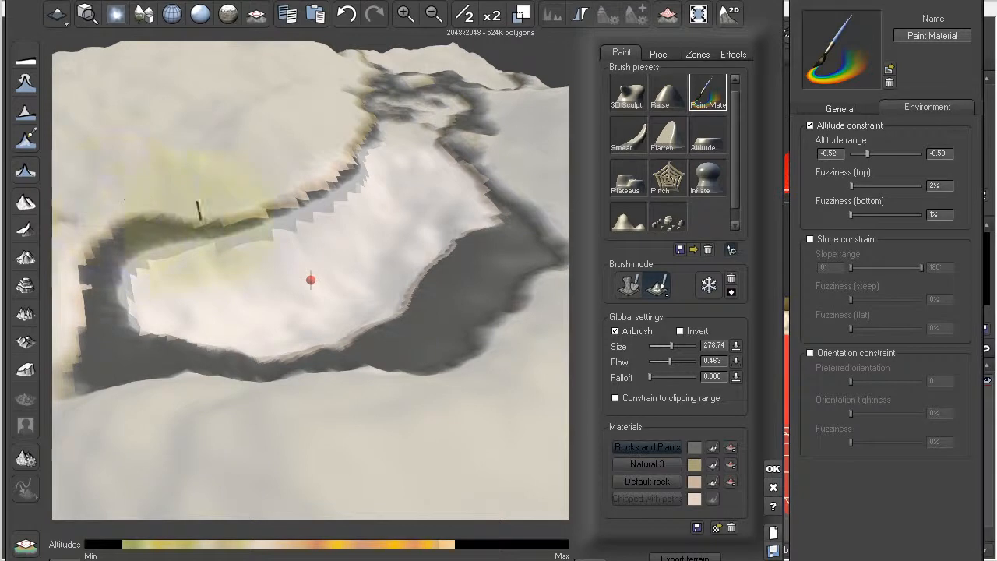
mouse_move(367, 166)
right_mouse_down()
mouse_move(404, 160)
mouse_move(313, 112)
mouse_move(251, 180)
right_mouse_up()
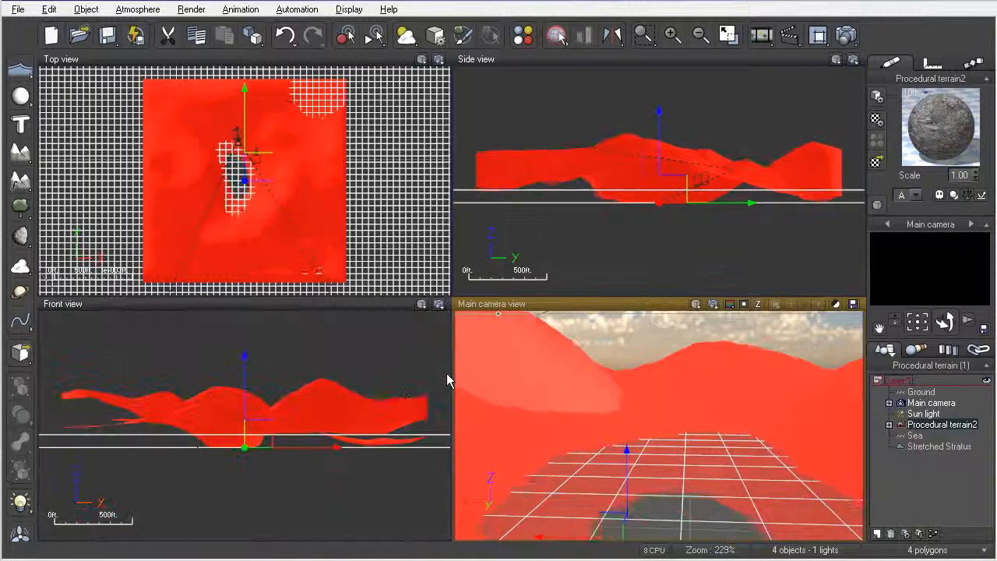
left_click(712, 304)
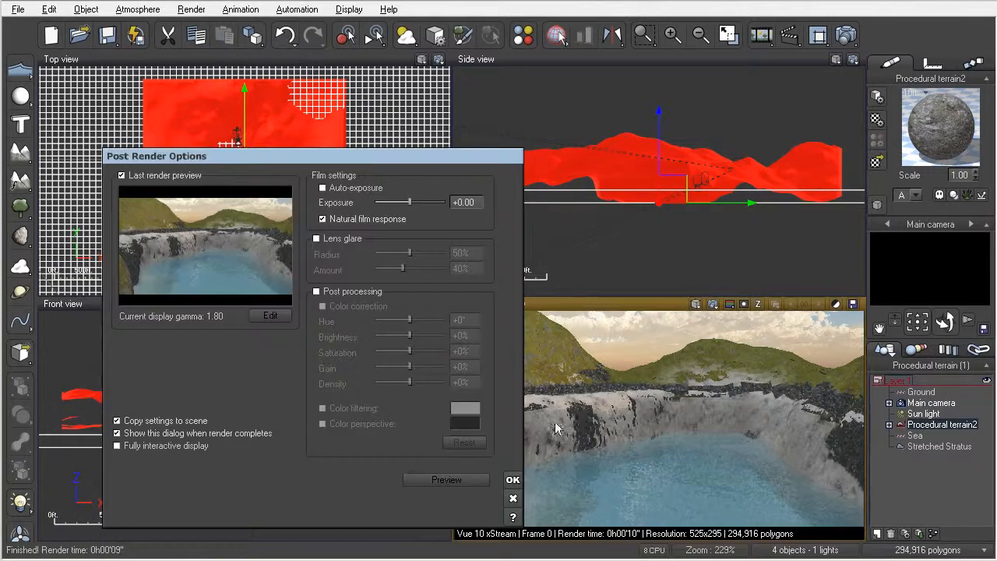
left_click(512, 480)
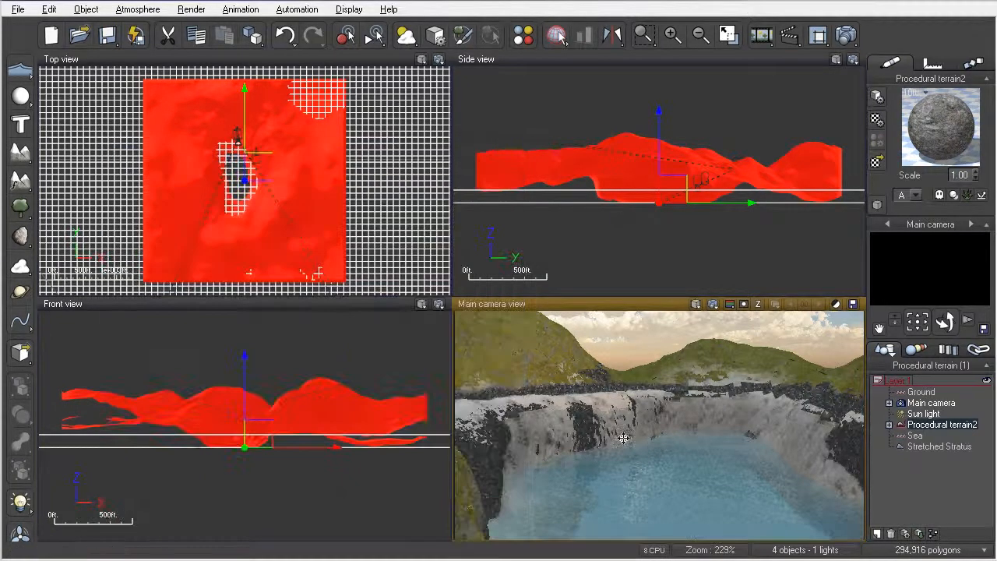
- Aim the main camera further down into the basin and render the view to inspect the painted rim
right_click_drag(576, 413, 654, 454)
left_click(713, 306)
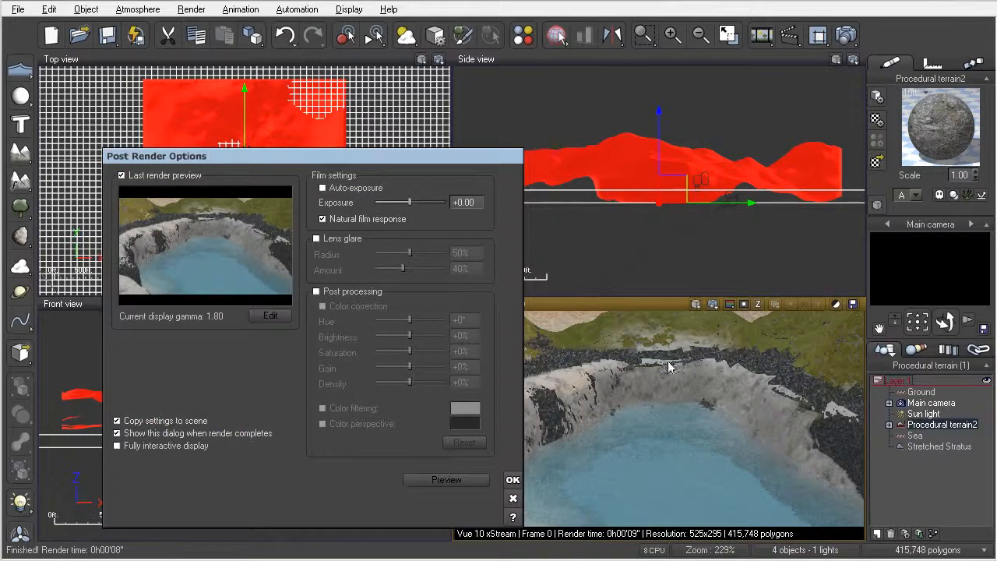
left_click(513, 480)
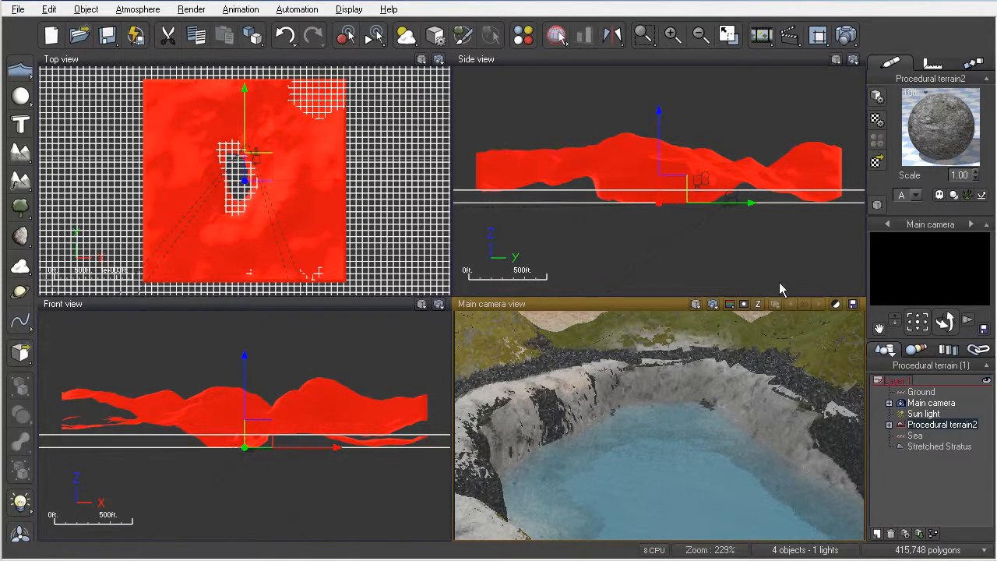
- Reopen the procedural terrain for editing and disable the altitude constraint on the Paint Material brush
left_click(712, 380)
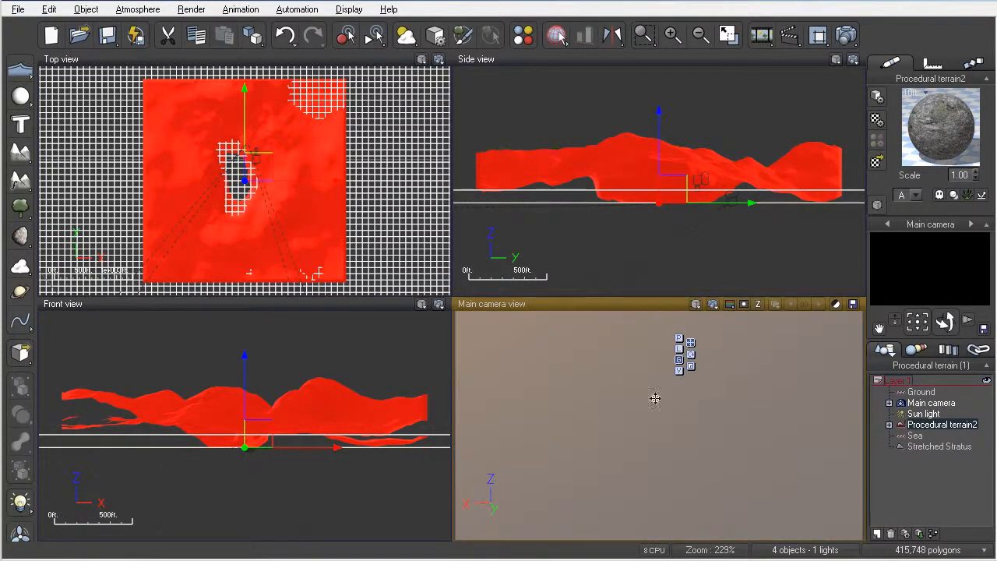
double_click(915, 427)
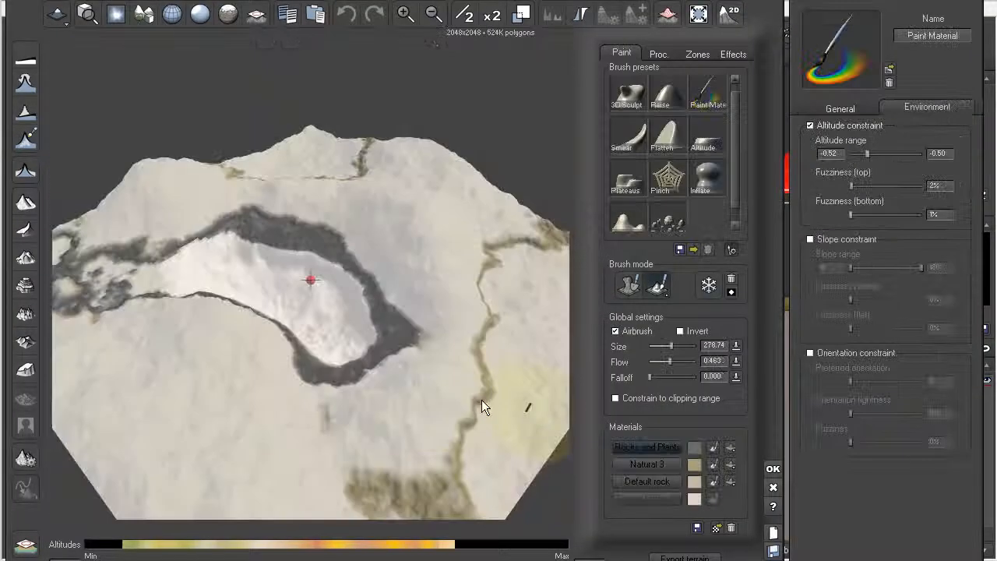
mouse_move(385, 339)
right_mouse_down()
mouse_move(406, 359)
mouse_move(731, 263)
right_mouse_up()
left_click(808, 128)
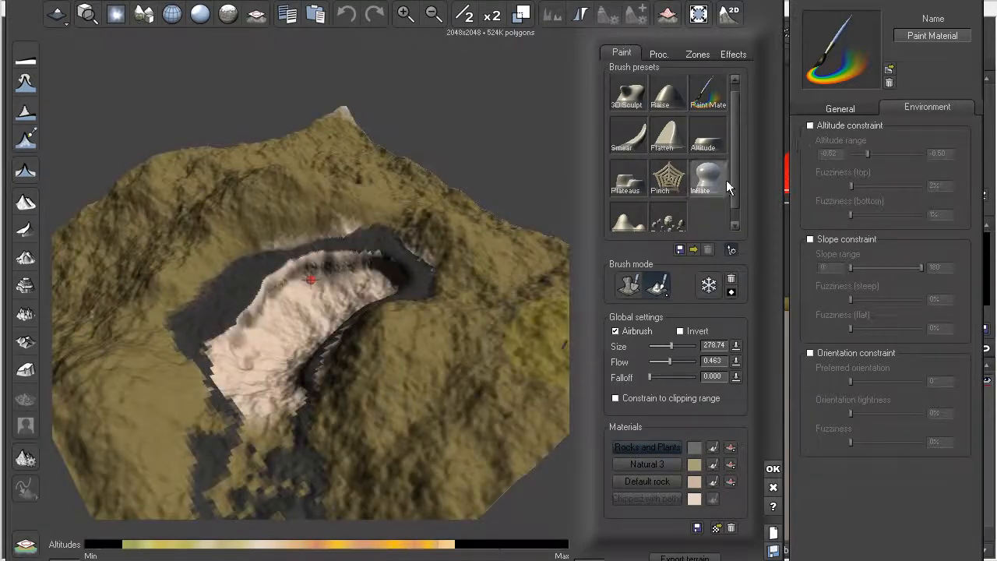
- Paint Natural 3 over the pale unpainted strips along the basin's outer rim with a brush size of 109.75
mouse_move(243, 300)
right_mouse_down()
mouse_move(284, 266)
mouse_move(244, 300)
mouse_move(273, 311)
mouse_move(227, 329)
mouse_move(357, 180)
mouse_move(289, 182)
mouse_move(688, 288)
right_mouse_up()
scroll(273, 268, "up", 3)
left_click(646, 464)
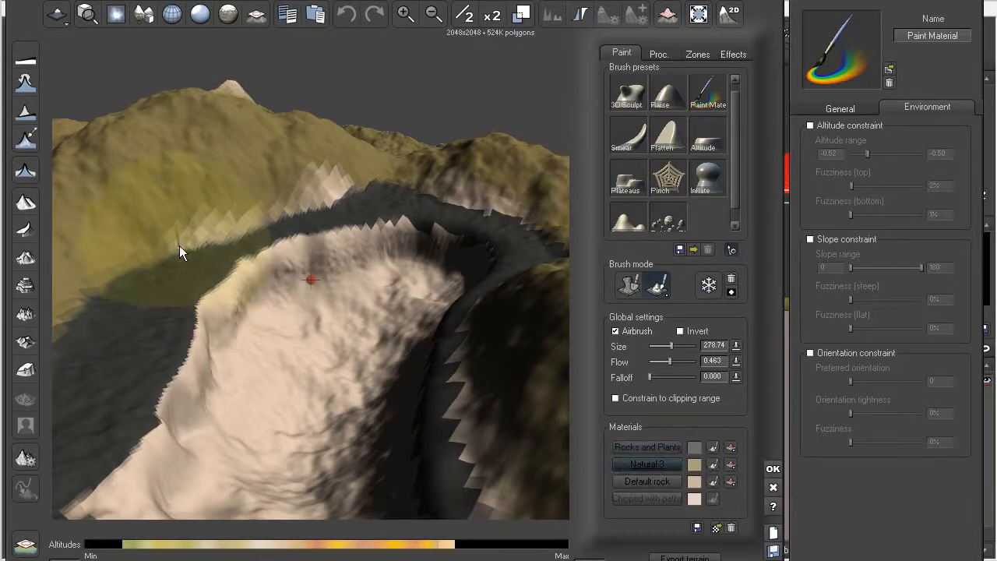
left_click_drag(666, 355, 658, 355)
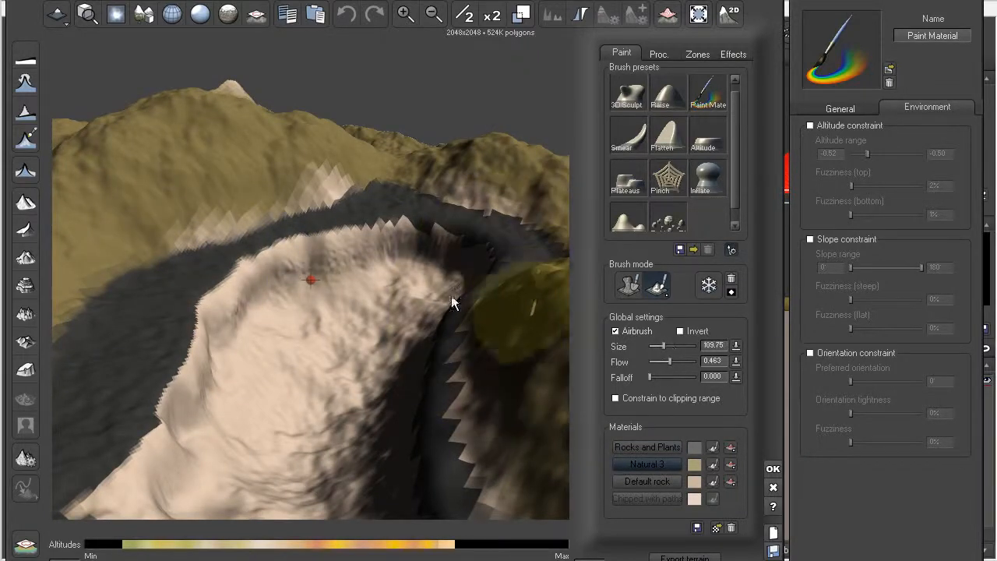
mouse_move(226, 215)
left_mouse_down()
mouse_move(182, 230)
mouse_move(318, 181)
mouse_move(293, 197)
left_mouse_up()
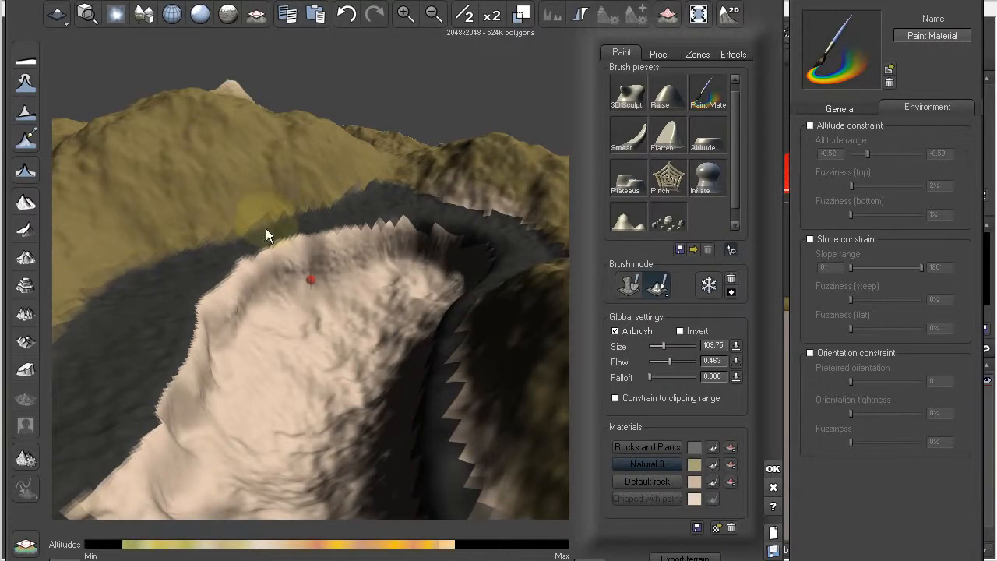
left_click_drag(219, 224, 97, 251)
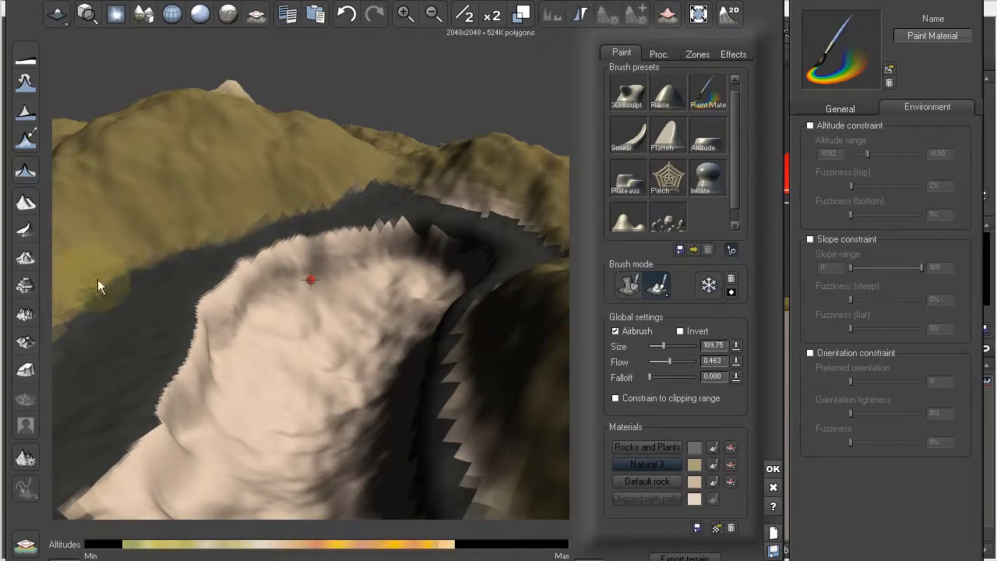
right_click_drag(116, 264, 215, 308)
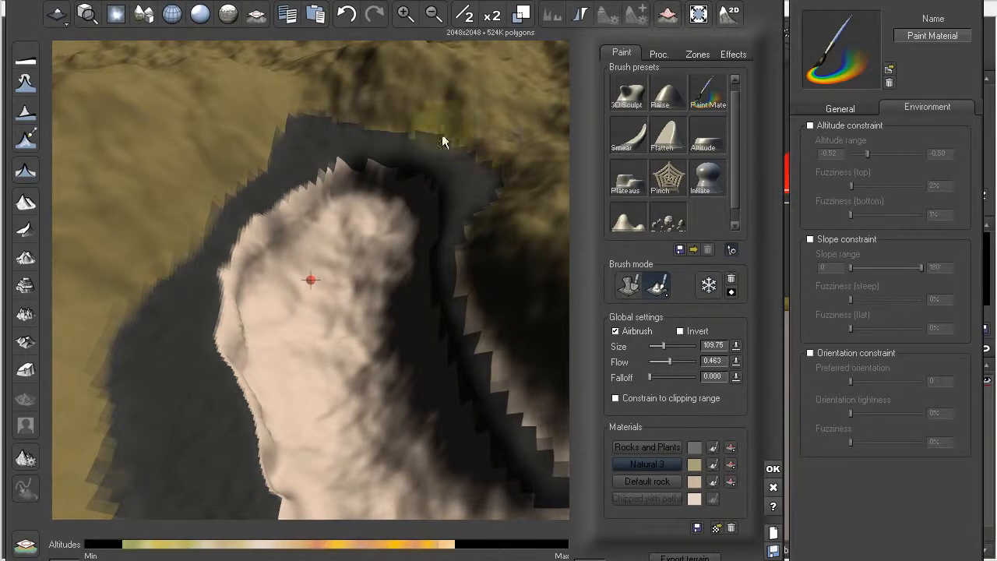
right_click_drag(459, 151, 556, 171)
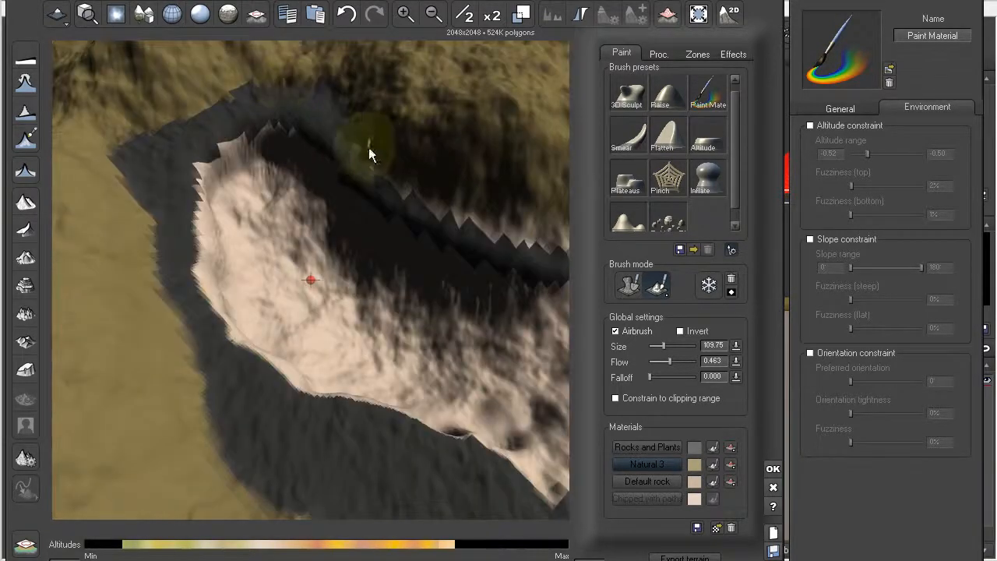
right_click_drag(433, 187, 369, 166)
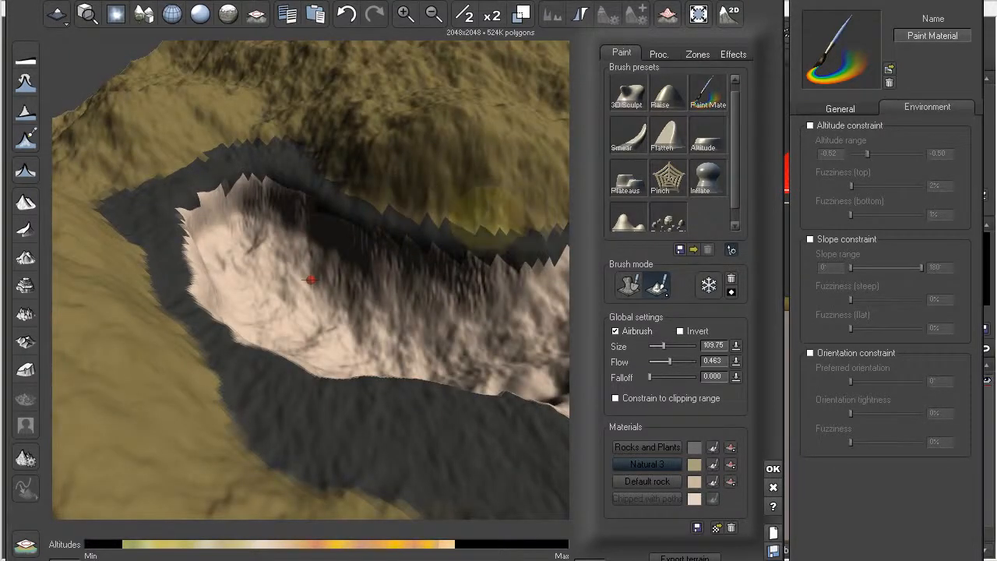
right_click_drag(514, 218, 539, 421)
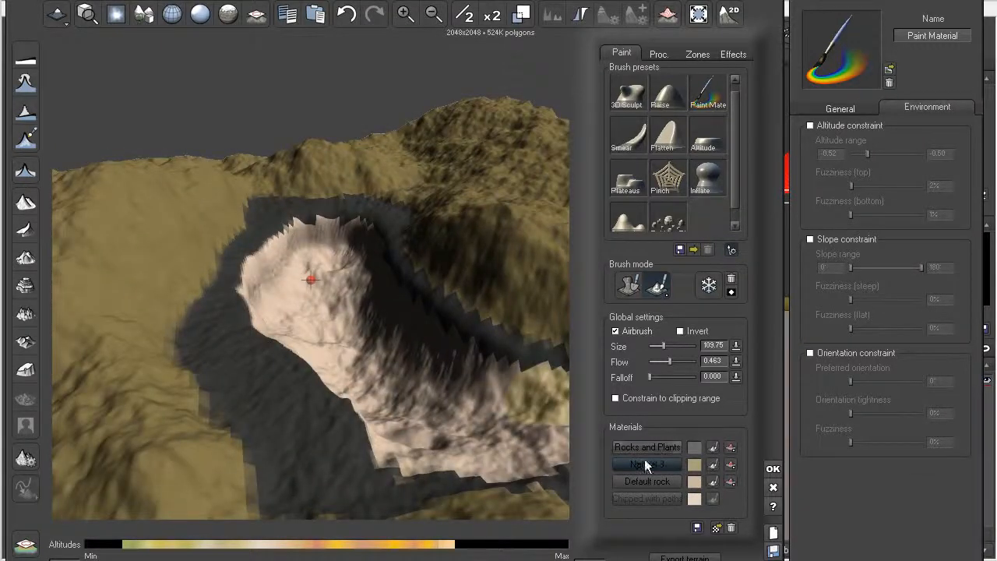
- Invert the brush for Rocks and Plants and erase that material along the basin's steep shaded side
left_click(644, 448)
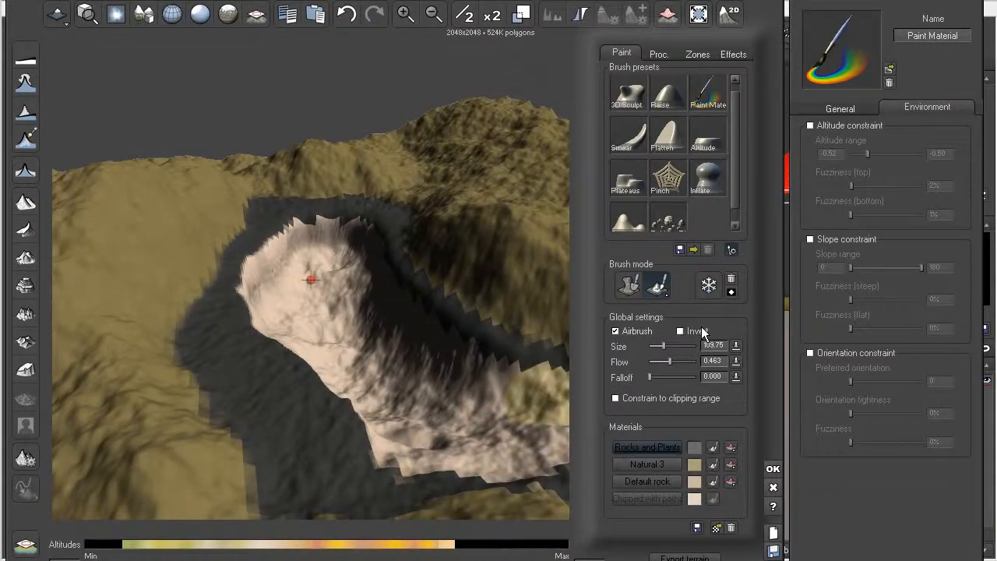
left_click(680, 332)
mouse_move(491, 336)
left_mouse_down()
mouse_move(510, 332)
mouse_move(466, 285)
mouse_move(425, 270)
mouse_move(386, 289)
mouse_move(407, 282)
left_mouse_up()
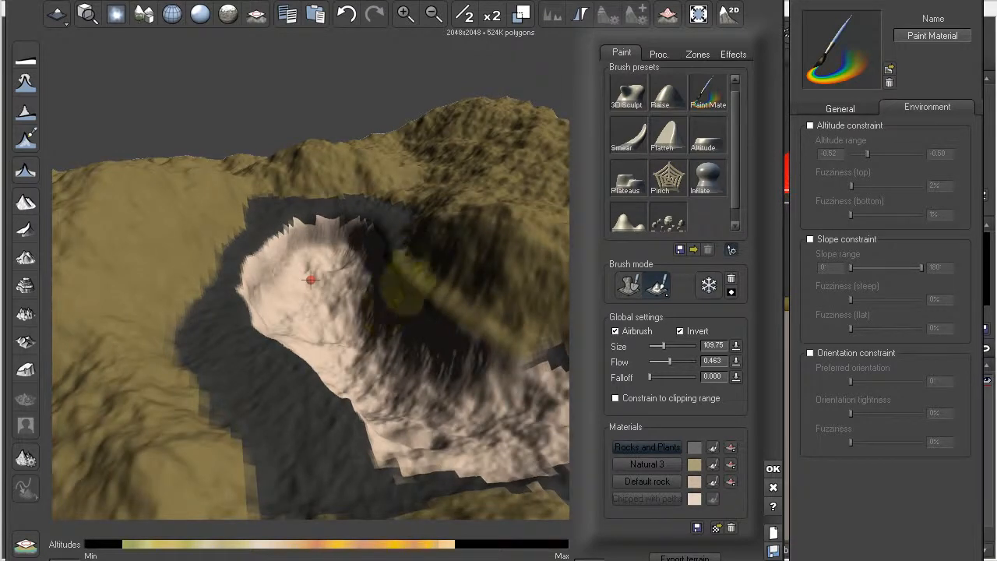
right_click_drag(412, 264, 495, 249)
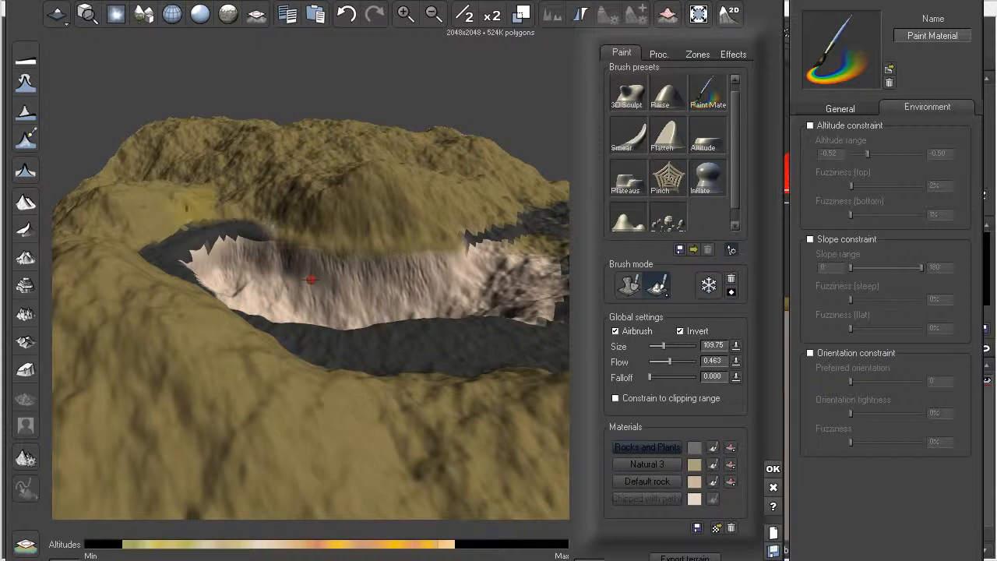
mouse_move(190, 224)
right_mouse_down()
mouse_move(235, 196)
mouse_move(281, 191)
mouse_move(284, 204)
right_mouse_up()
left_click(283, 204)
left_click_drag(283, 204, 267, 206)
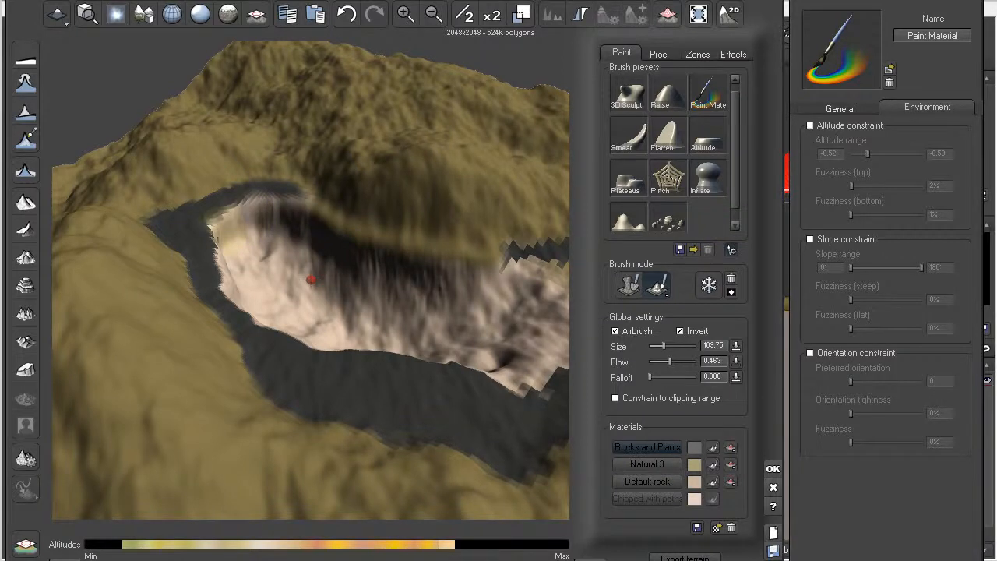
- Erase Rocks and Plants along the basin's inner edge, thinning the wide dark bank on the opposite side
mouse_move(258, 222)
right_mouse_down()
mouse_move(229, 237)
mouse_move(218, 149)
right_mouse_up()
mouse_move(355, 198)
left_mouse_down()
mouse_move(318, 207)
mouse_move(307, 226)
mouse_move(349, 206)
mouse_move(411, 208)
mouse_move(269, 225)
mouse_move(238, 281)
mouse_move(251, 407)
left_mouse_up()
right_click_drag(258, 421, 228, 400)
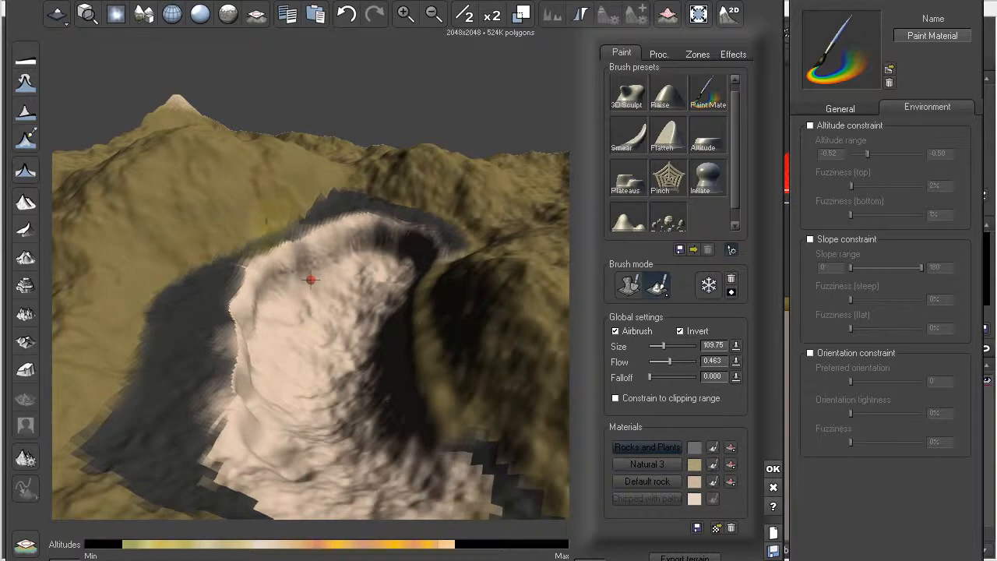
right_click_drag(345, 182, 291, 234)
mouse_move(179, 315)
left_mouse_down()
mouse_move(168, 372)
mouse_move(175, 461)
left_mouse_up()
mouse_move(167, 403)
left_mouse_down()
mouse_move(174, 469)
mouse_move(199, 495)
mouse_move(201, 477)
left_mouse_up()
left_click_drag(196, 425, 178, 317)
right_click_drag(221, 327, 151, 291)
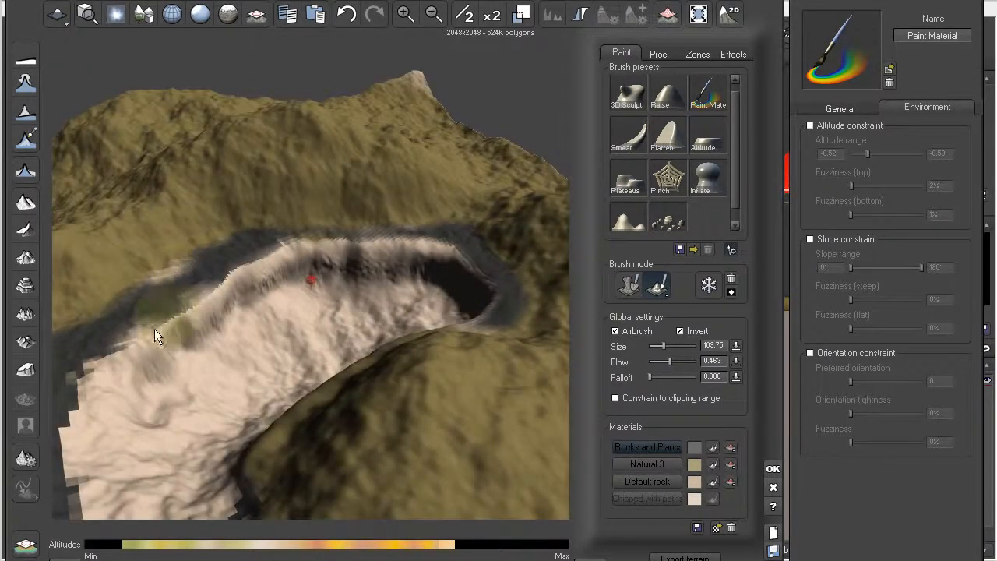
right_click_drag(167, 370, 104, 339)
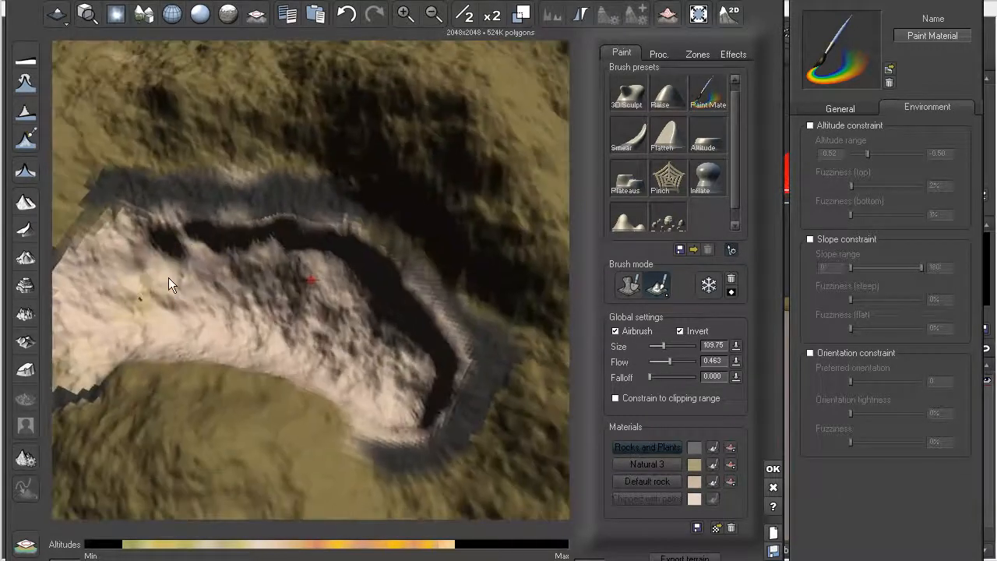
- Erase Rocks and Plants from the dark band around the basin's outer rim with the inverted brush
mouse_move(101, 225)
left_mouse_down()
mouse_move(127, 201)
mouse_move(76, 233)
left_mouse_up()
mouse_move(76, 234)
right_mouse_down()
mouse_move(160, 215)
mouse_move(91, 229)
mouse_move(224, 251)
right_mouse_up()
left_click_drag(225, 251, 257, 248)
right_click_drag(144, 259, 160, 278)
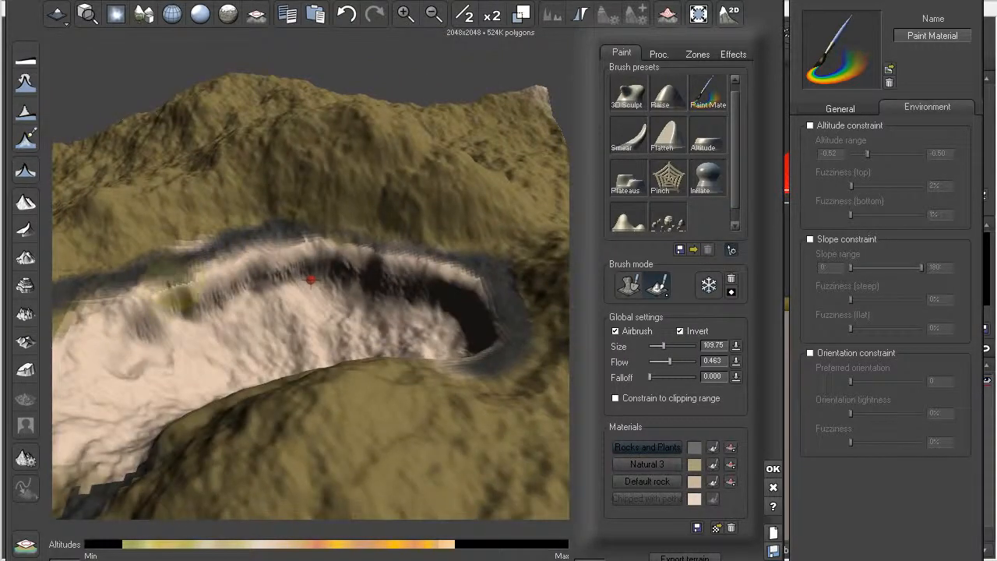
right_click_drag(236, 295, 333, 378)
mouse_move(487, 403)
left_mouse_down()
mouse_move(447, 446)
mouse_move(494, 396)
mouse_move(406, 478)
mouse_move(300, 456)
left_mouse_up()
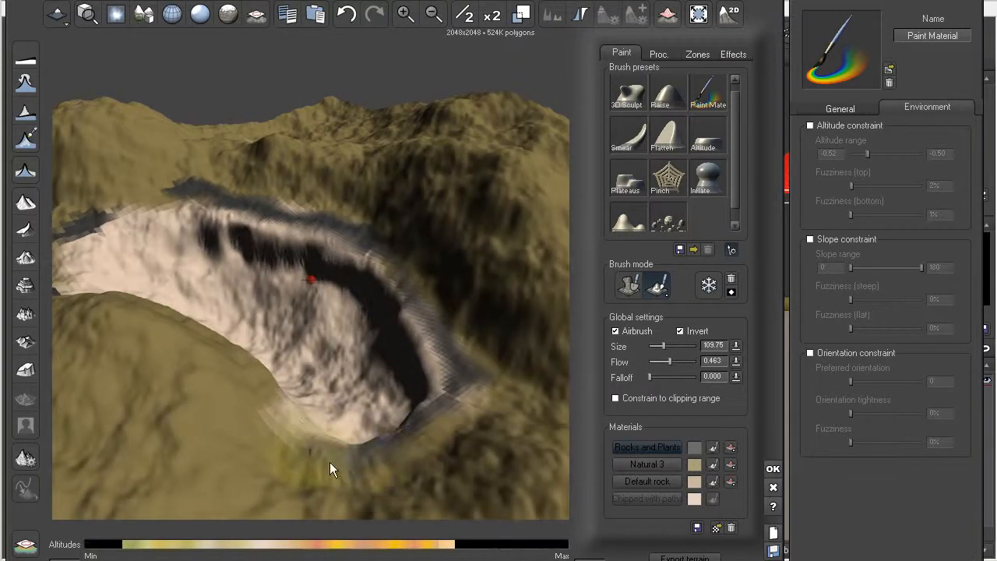
mouse_move(169, 335)
right_mouse_down()
mouse_move(418, 341)
mouse_move(534, 358)
mouse_move(496, 338)
mouse_move(393, 316)
mouse_move(446, 335)
mouse_move(464, 355)
mouse_move(466, 383)
mouse_move(349, 314)
right_mouse_up()
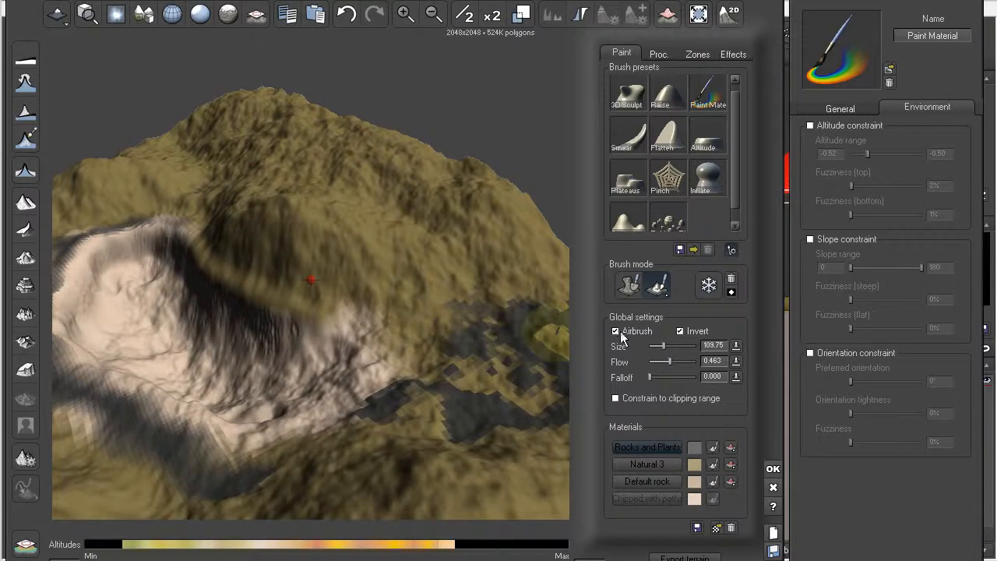
- Set the brush size to 393 ft and erase the remaining Rocks and Plants patches from the slopes around the basin
left_click_drag(665, 346, 674, 346)
left_click_drag(448, 335, 446, 328)
mouse_move(430, 381)
left_mouse_down()
mouse_move(424, 401)
mouse_move(522, 403)
mouse_move(496, 395)
left_mouse_up()
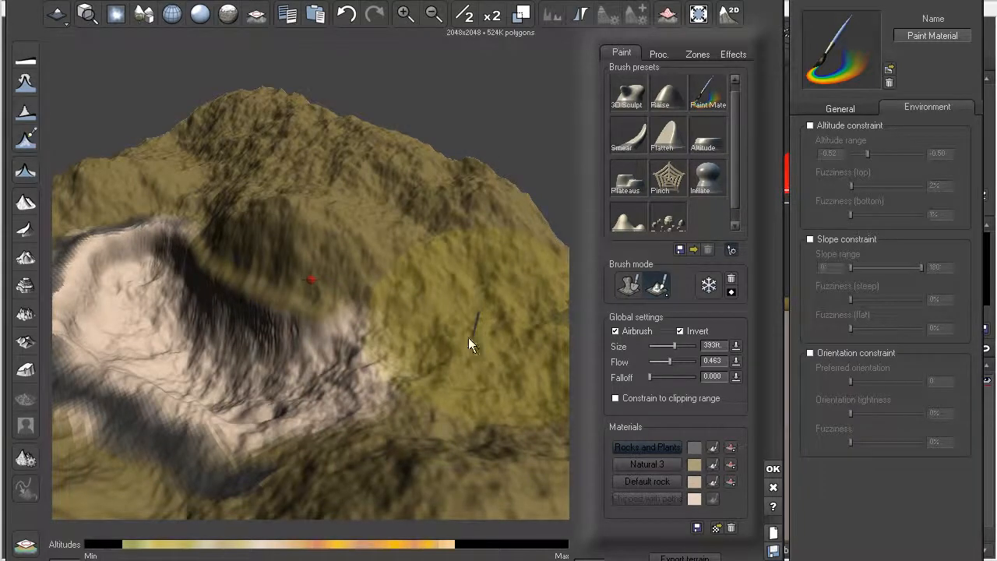
right_click_drag(473, 340, 428, 321)
mouse_move(437, 273)
left_mouse_down()
mouse_move(427, 272)
mouse_move(435, 332)
mouse_move(427, 273)
mouse_move(288, 335)
left_mouse_up()
mouse_move(300, 339)
right_mouse_down()
mouse_move(391, 361)
mouse_move(477, 348)
mouse_move(430, 305)
mouse_move(444, 319)
mouse_move(433, 351)
mouse_move(345, 338)
mouse_move(396, 327)
mouse_move(345, 318)
right_mouse_up()
left_click_drag(344, 311, 352, 310)
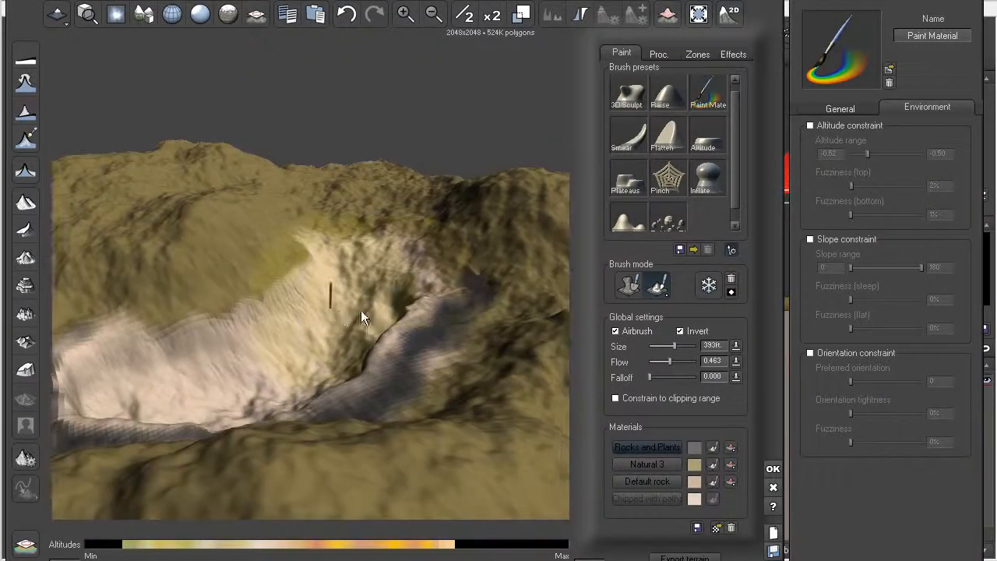
mouse_move(362, 304)
right_mouse_down()
mouse_move(409, 311)
mouse_move(498, 227)
mouse_move(485, 241)
mouse_move(368, 238)
mouse_move(464, 250)
mouse_move(437, 208)
mouse_move(352, 232)
mouse_move(379, 240)
mouse_move(335, 265)
right_mouse_up()
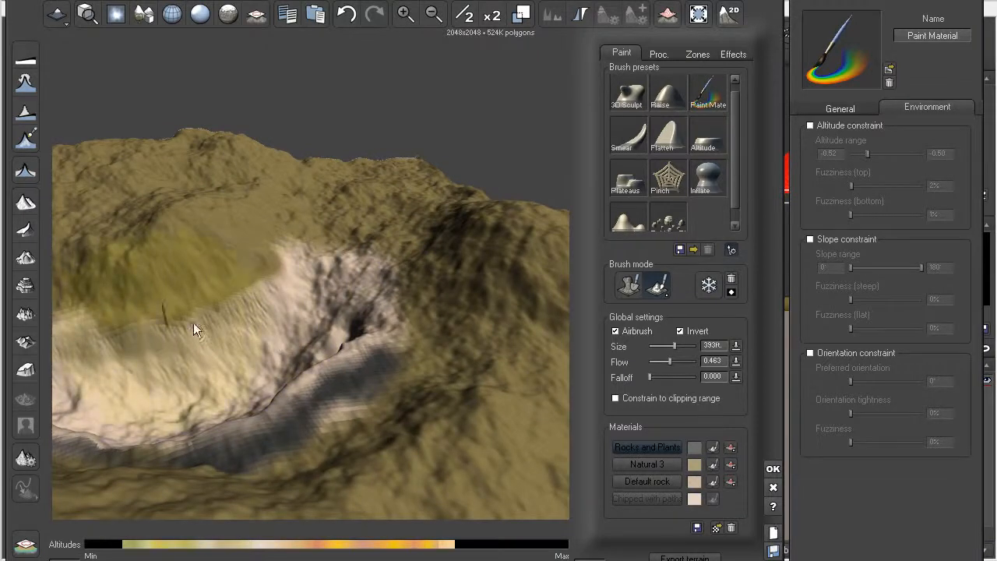
right_click_drag(222, 321, 575, 367)
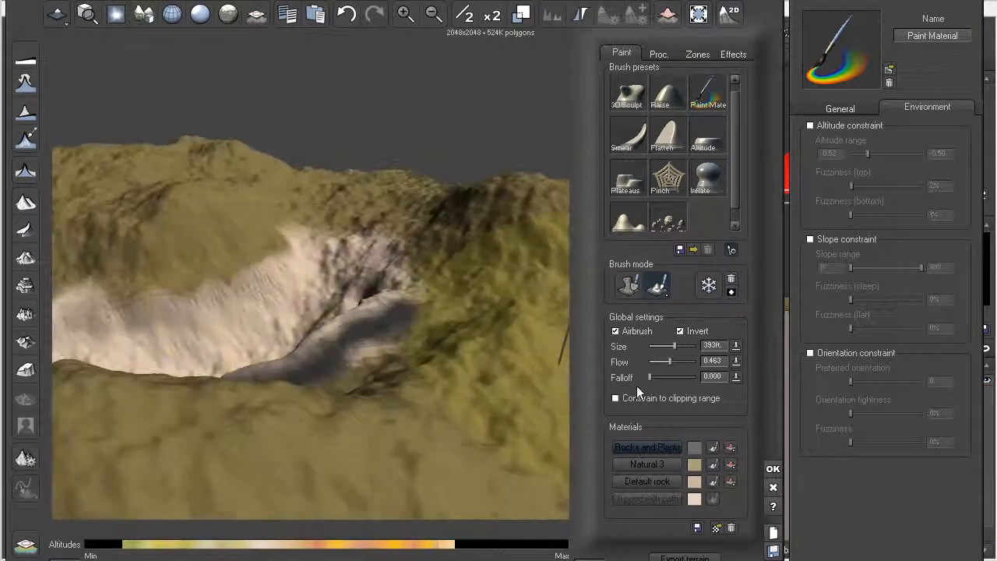
- Add the Gray Mountain Rocks material from the Landscapes collection to the terrain's paint materials
left_click(716, 529)
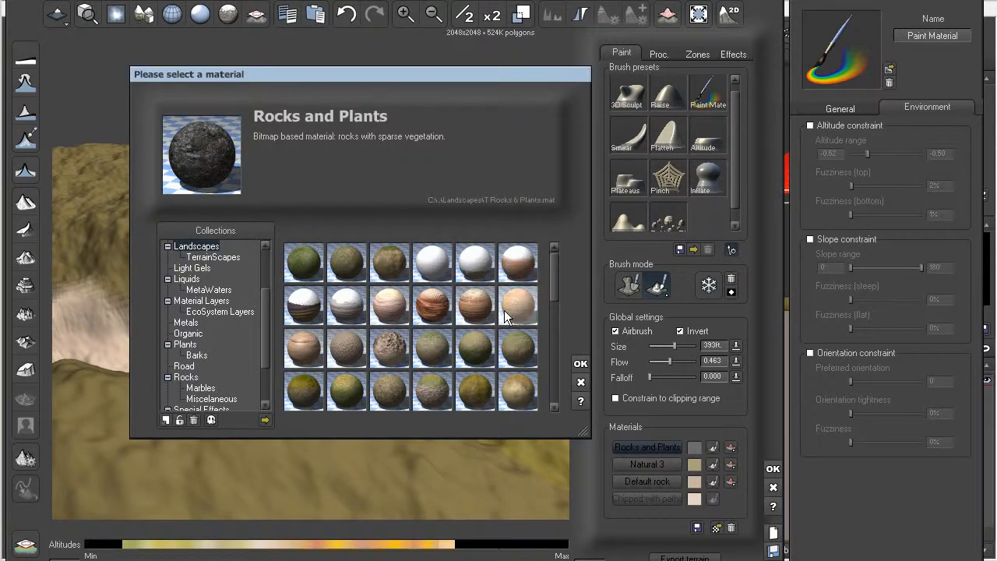
left_click_drag(556, 276, 549, 329)
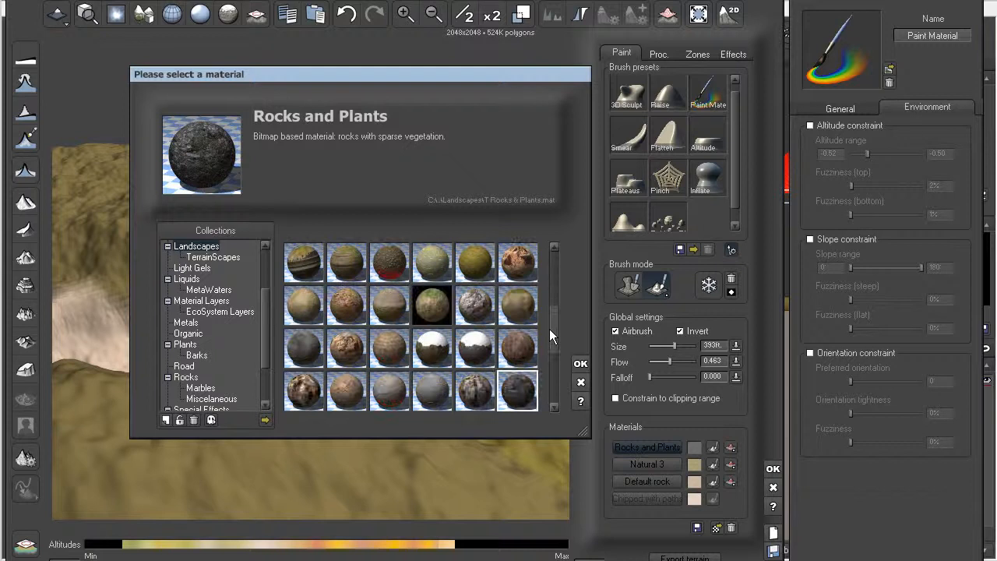
left_click(469, 310)
left_click(476, 394)
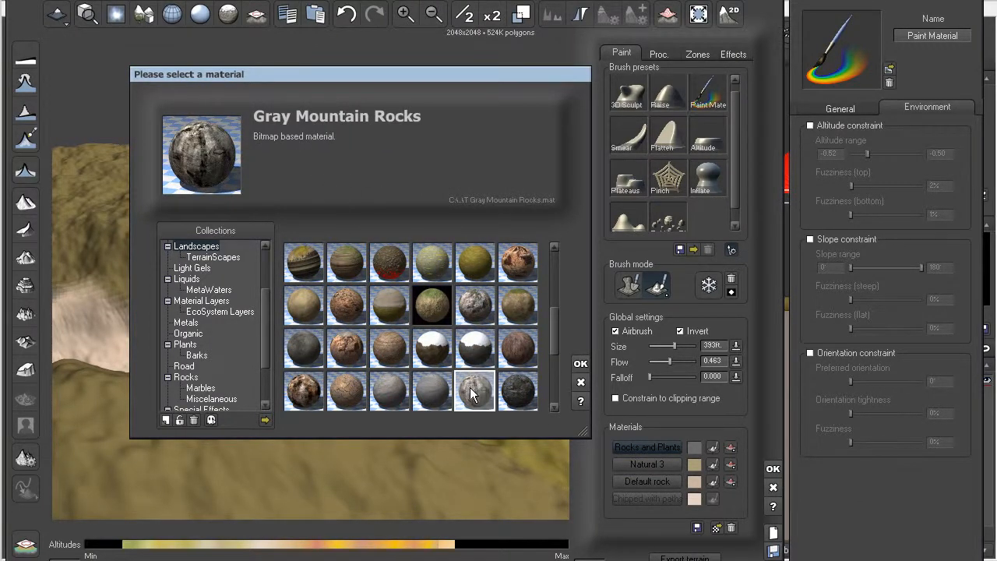
double_click(470, 387)
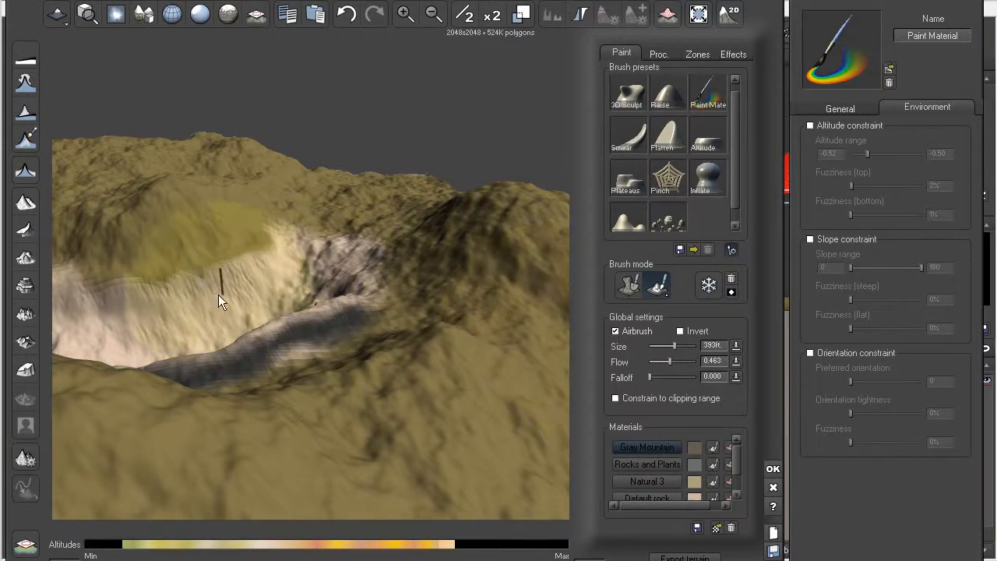
mouse_move(233, 269)
left_mouse_down()
mouse_move(226, 311)
mouse_move(257, 293)
left_mouse_up()
right_click_drag(256, 293, 294, 305)
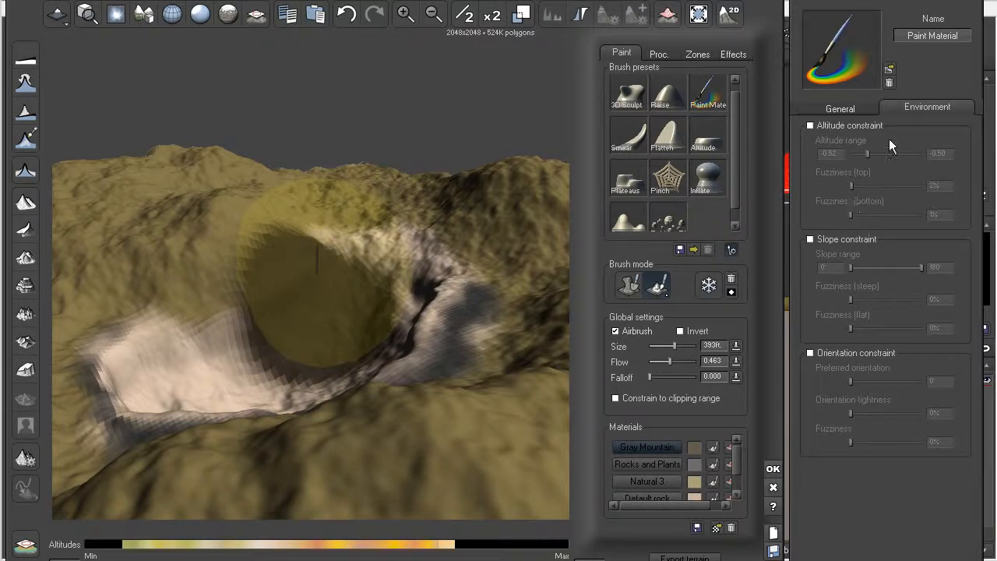
key("ctrl+z")
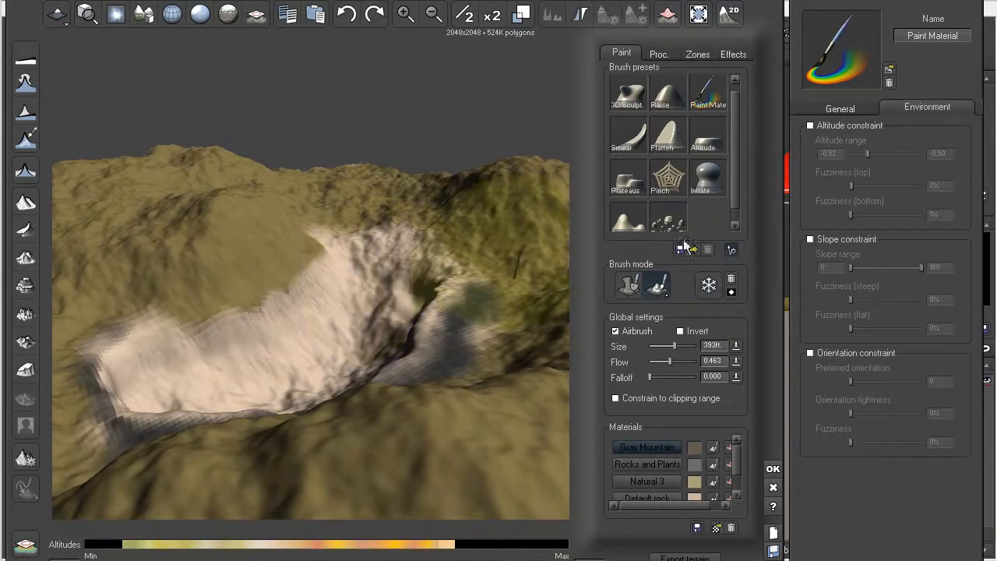
- Enable the altitude constraint with a range of -0.71 to -0.57 and paint Gray Mountain Rocks on the basin's inner wall
left_click(813, 128)
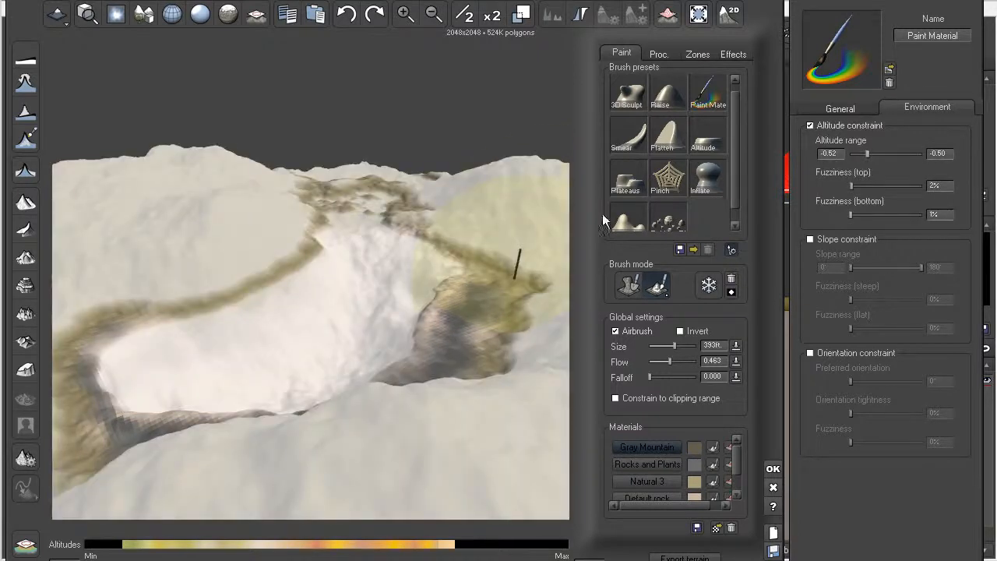
mouse_move(872, 153)
left_mouse_down()
mouse_move(858, 157)
mouse_move(884, 154)
mouse_move(872, 156)
left_mouse_up()
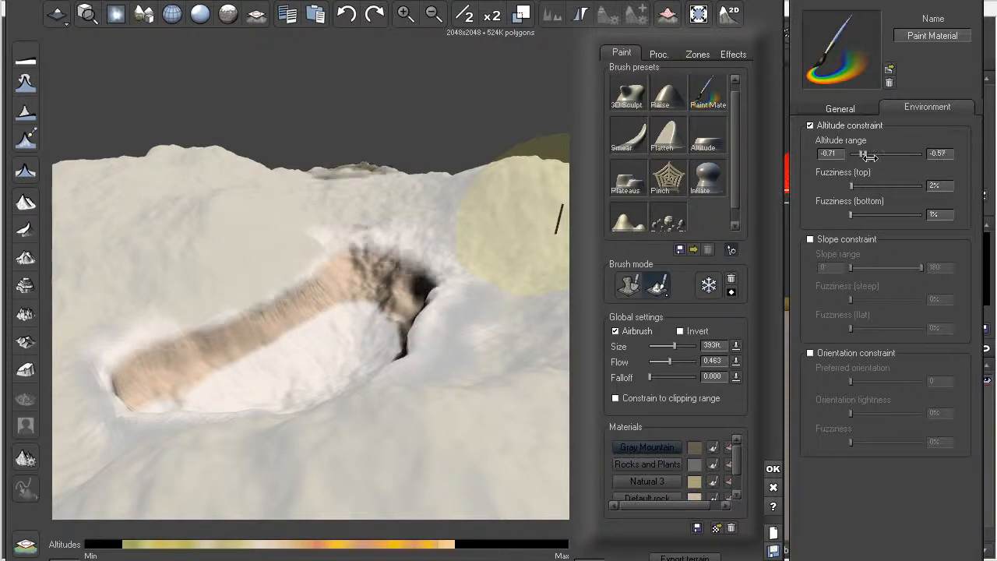
mouse_move(520, 247)
right_mouse_down()
mouse_move(517, 279)
mouse_move(383, 303)
mouse_move(384, 283)
mouse_move(401, 276)
mouse_move(341, 274)
mouse_move(402, 268)
right_mouse_up()
mouse_move(403, 278)
left_mouse_down()
mouse_move(223, 280)
mouse_move(442, 276)
left_mouse_up()
- Set the top fuzziness to 6% and paint Gray Mountain Rocks around the basin's inner walls
left_click_drag(857, 188, 859, 188)
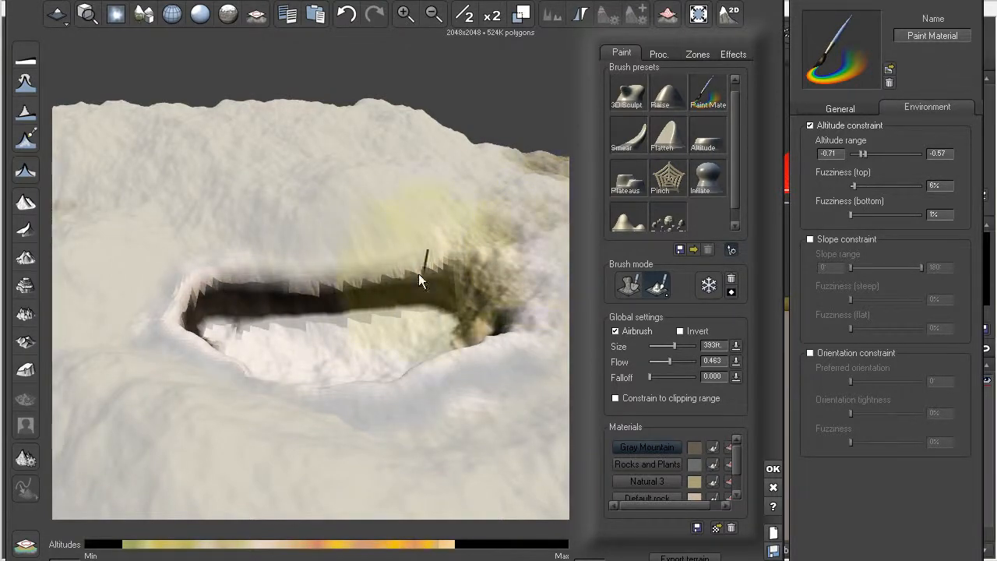
mouse_move(311, 284)
left_mouse_down()
mouse_move(278, 285)
mouse_move(312, 285)
mouse_move(398, 258)
mouse_move(425, 231)
mouse_move(435, 238)
left_mouse_up()
left_click_drag(304, 272, 196, 289)
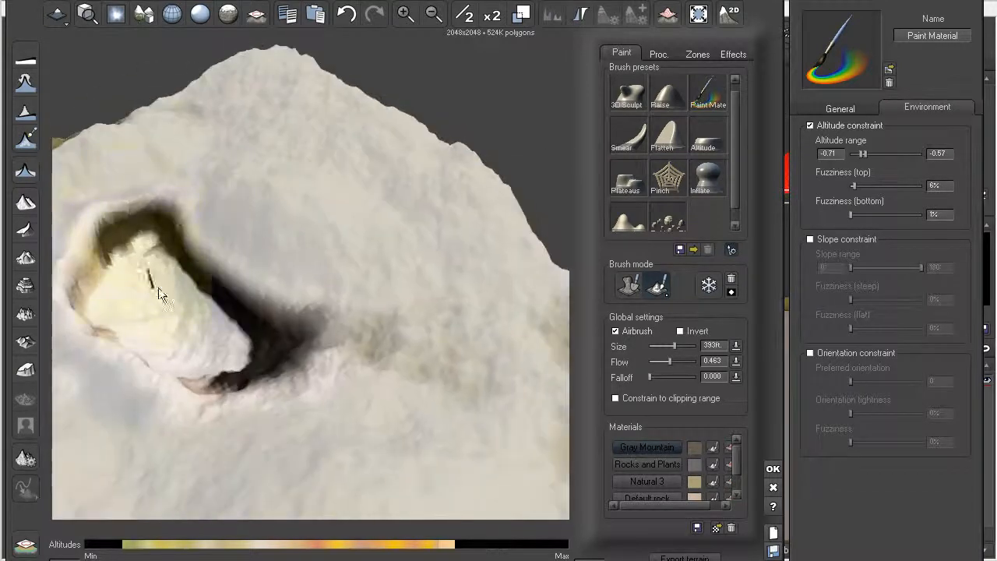
mouse_move(160, 285)
left_mouse_down()
mouse_move(133, 200)
mouse_move(109, 207)
left_mouse_up()
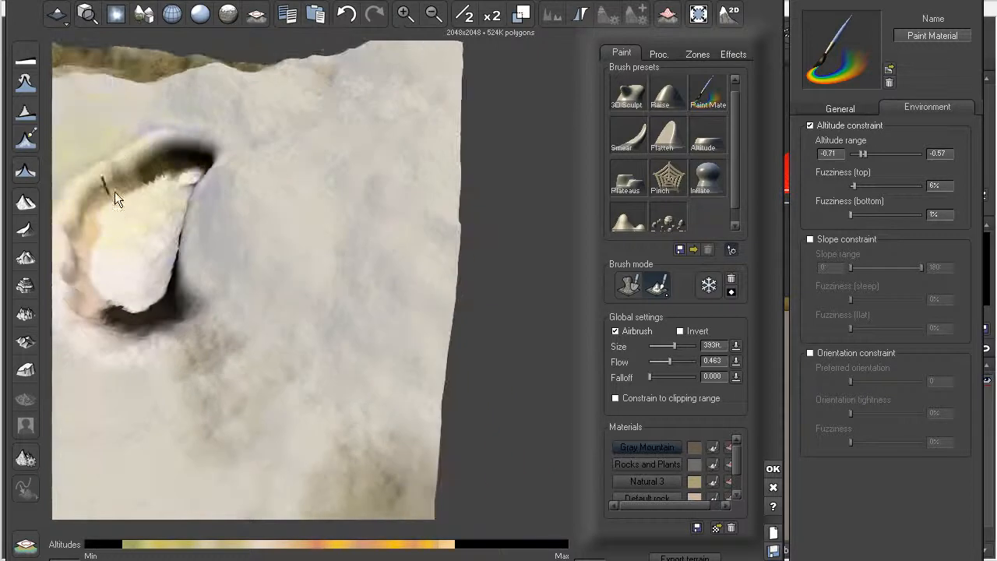
mouse_move(116, 191)
left_mouse_down()
mouse_move(116, 151)
mouse_move(77, 226)
mouse_move(101, 179)
mouse_move(113, 243)
left_mouse_up()
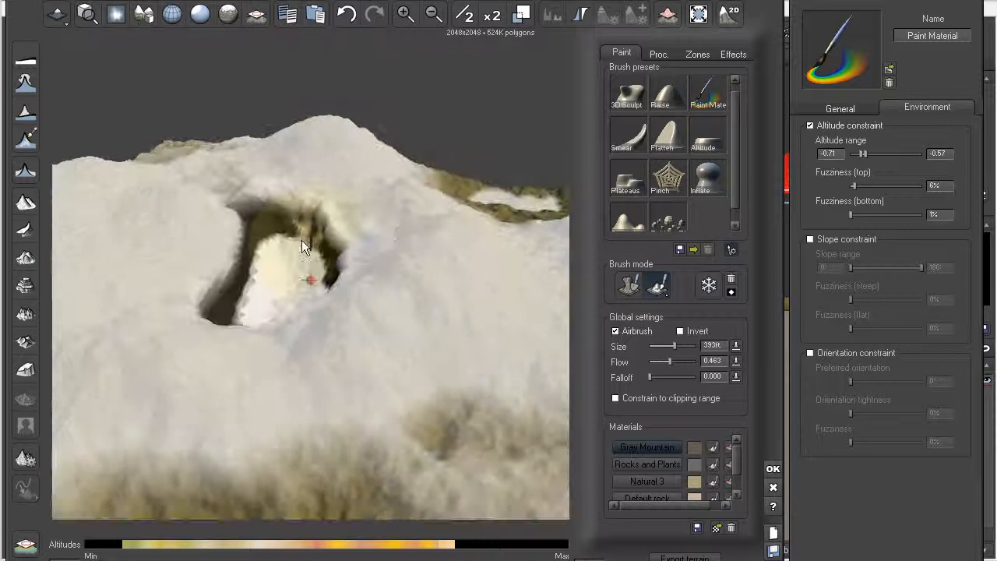
mouse_move(302, 240)
right_mouse_down()
mouse_move(331, 261)
mouse_move(405, 270)
right_mouse_up()
mouse_move(285, 230)
left_mouse_down()
mouse_move(326, 238)
mouse_move(281, 228)
mouse_move(320, 235)
mouse_move(354, 273)
left_mouse_up()
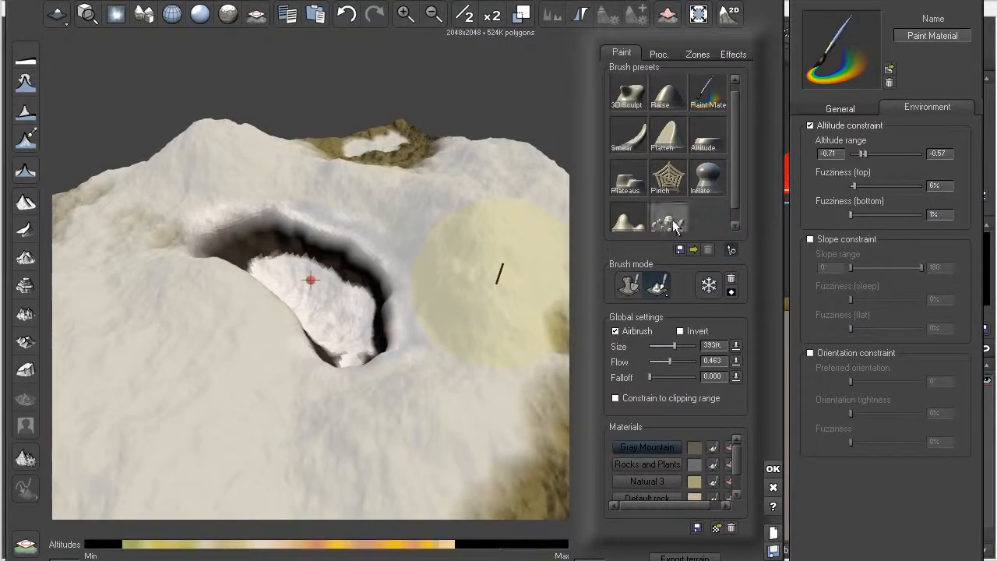
- Set the bottom fuzziness to 11% and paint Gray Mountain Rocks around the walls again, blending them into the basin floor
left_click_drag(852, 216, 857, 214)
mouse_move(266, 235)
left_mouse_down()
mouse_move(306, 239)
mouse_move(263, 241)
mouse_move(245, 254)
left_mouse_up()
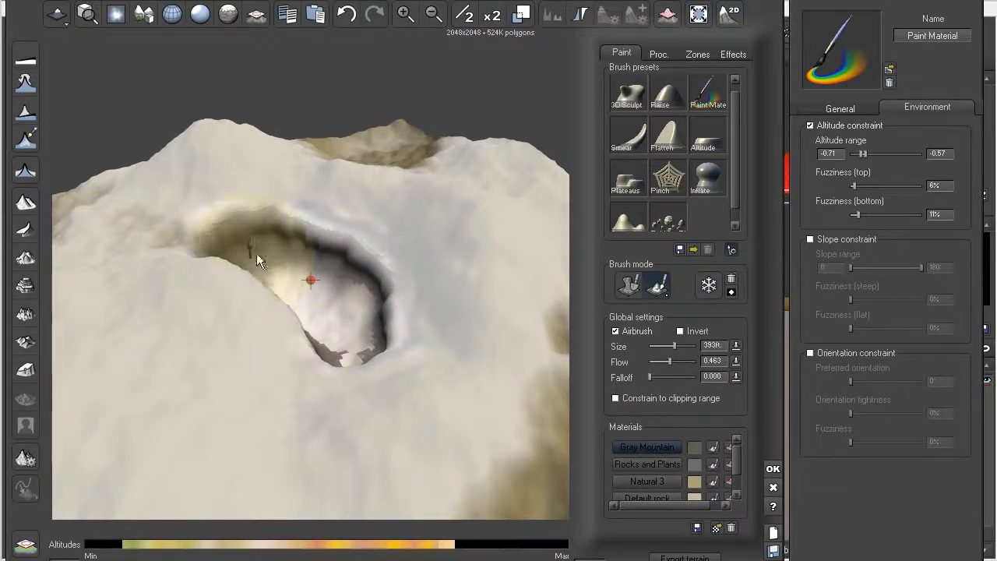
right_click_drag(346, 267, 290, 260)
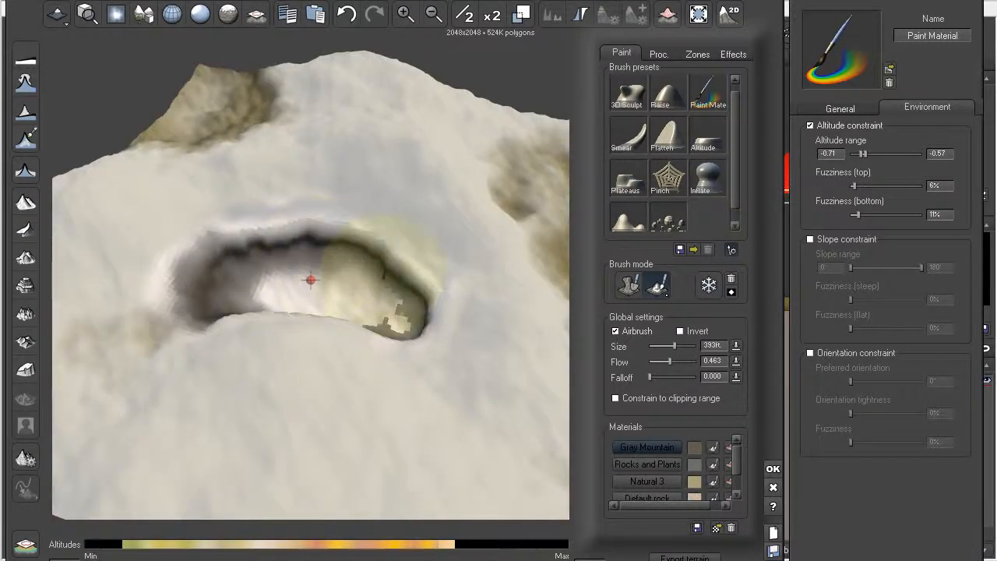
right_click_drag(392, 288, 575, 288)
left_click_drag(305, 238, 292, 243)
mouse_move(293, 250)
right_mouse_down()
mouse_move(346, 260)
mouse_move(290, 260)
right_mouse_up()
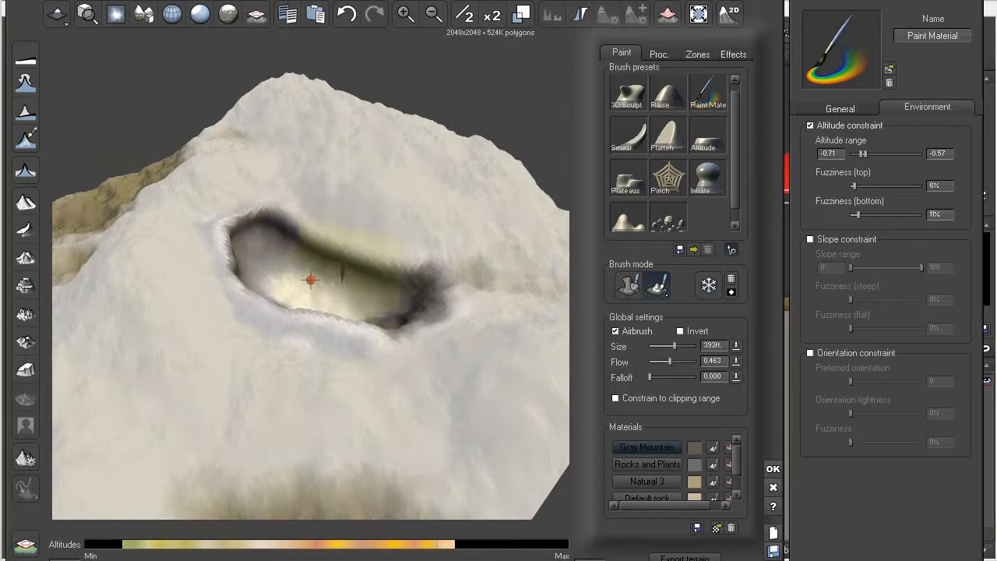
mouse_move(345, 251)
right_mouse_down()
mouse_move(407, 222)
mouse_move(434, 237)
right_mouse_up()
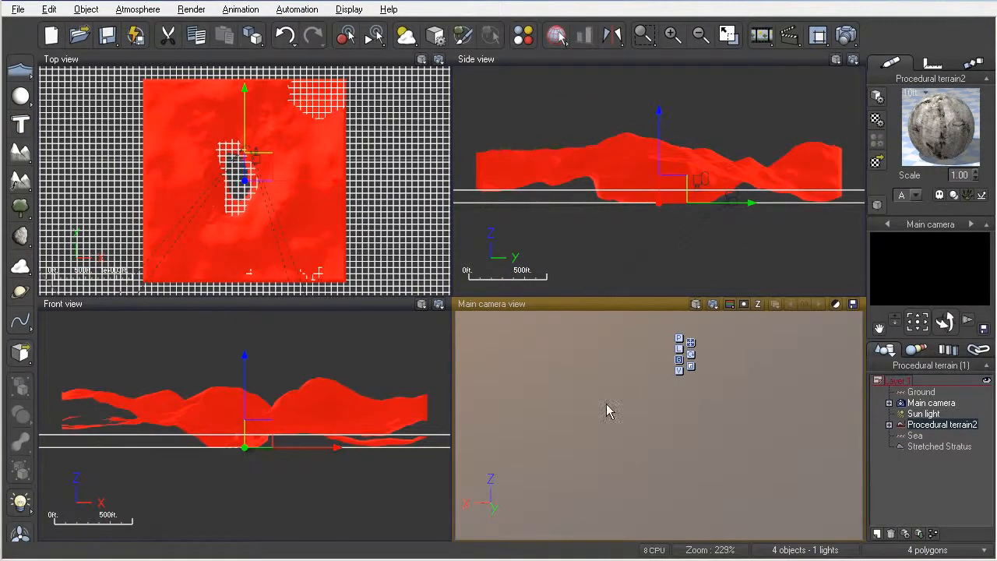
- Aim the main camera down over the basin, render the view and accept the post render options
middle_click_drag(626, 367, 587, 444)
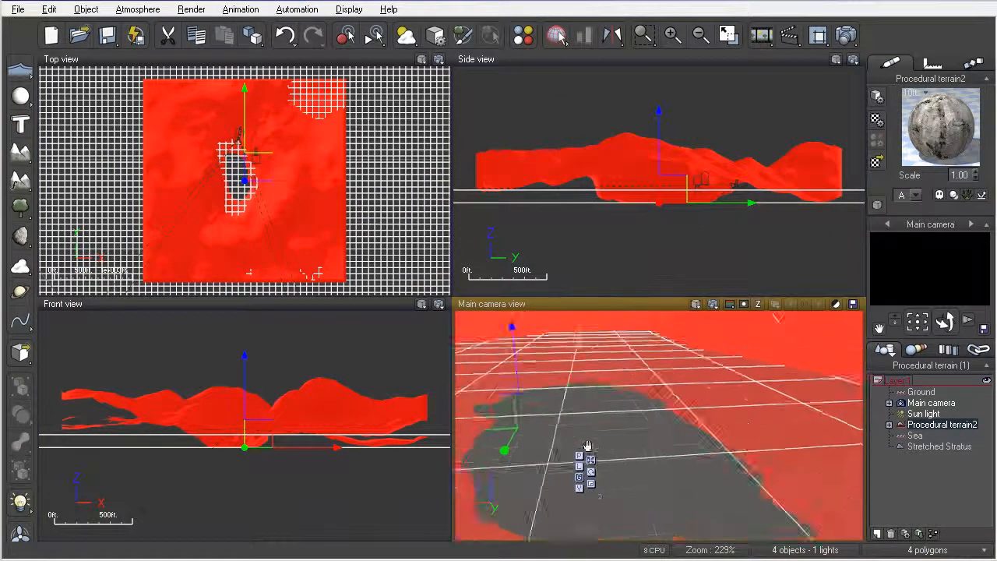
middle_click_drag(614, 348, 726, 448)
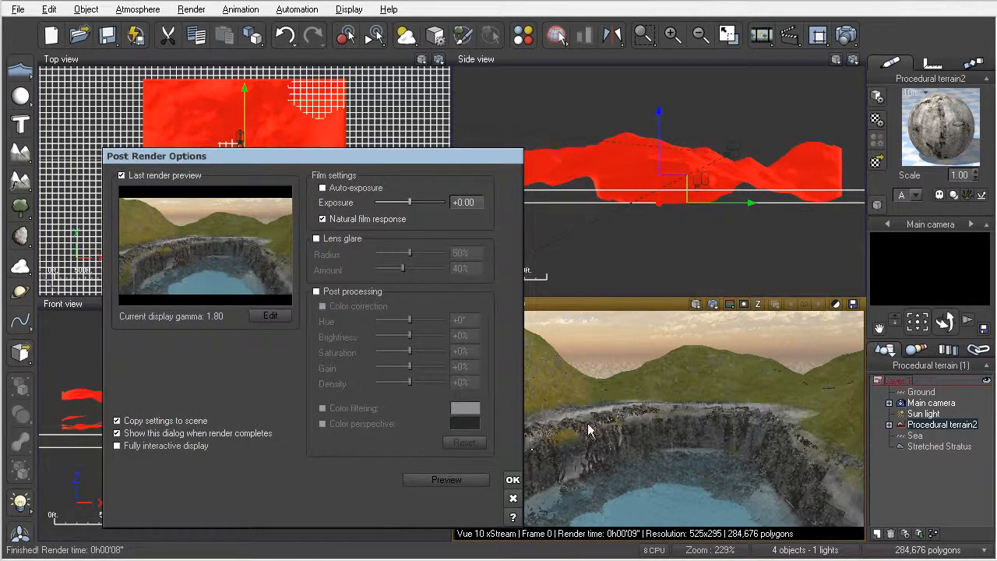
left_click(512, 481)
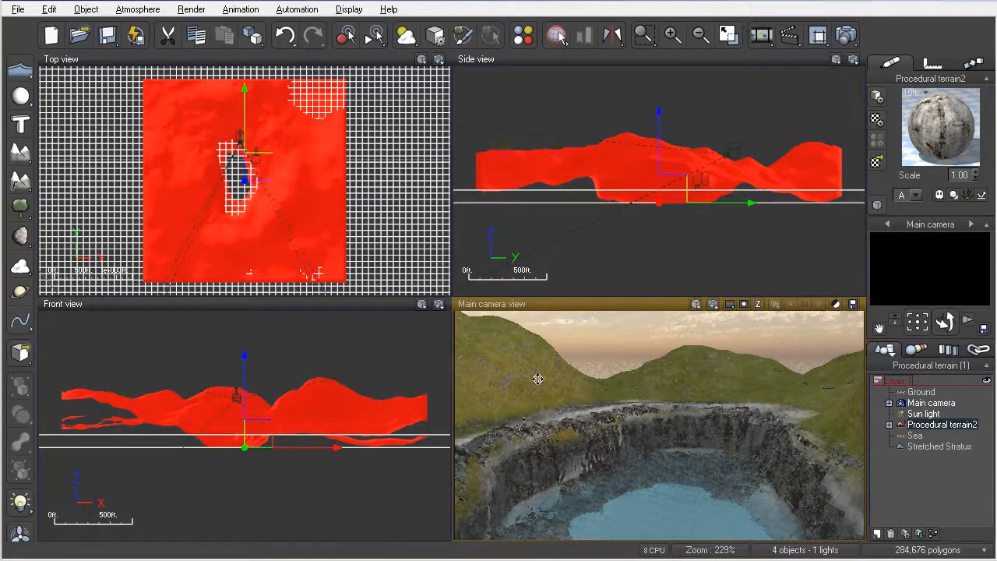